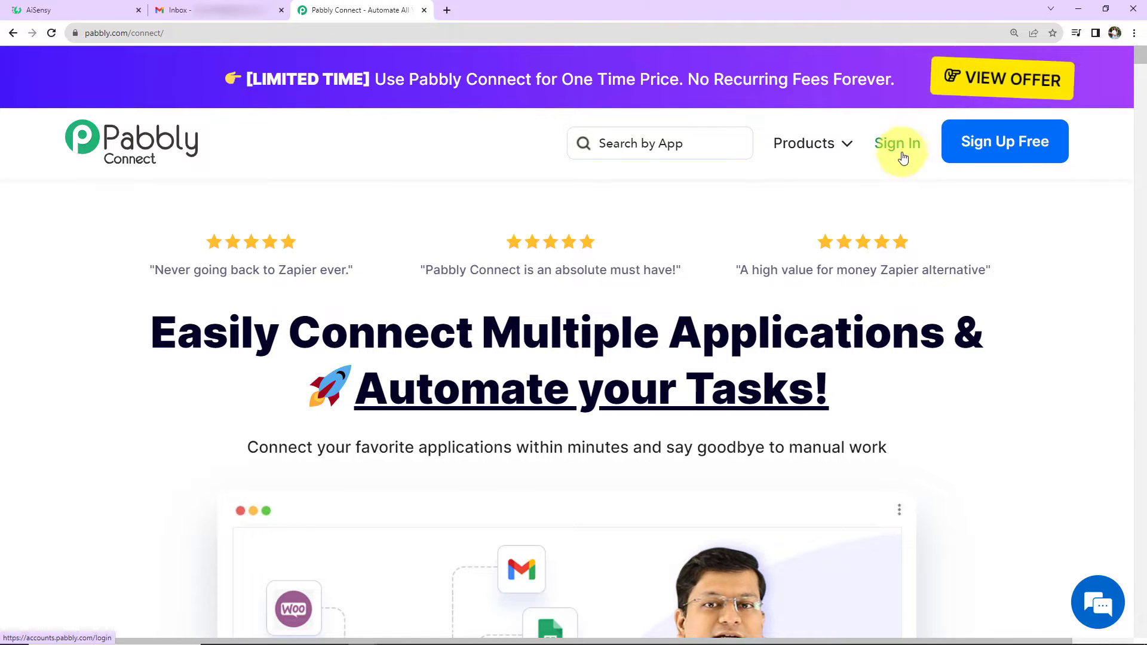
# Sign in to Pabbly, open Pabbly Connect, and begin a new workflow in Test Integrations.
pyautogui.click(899, 152)
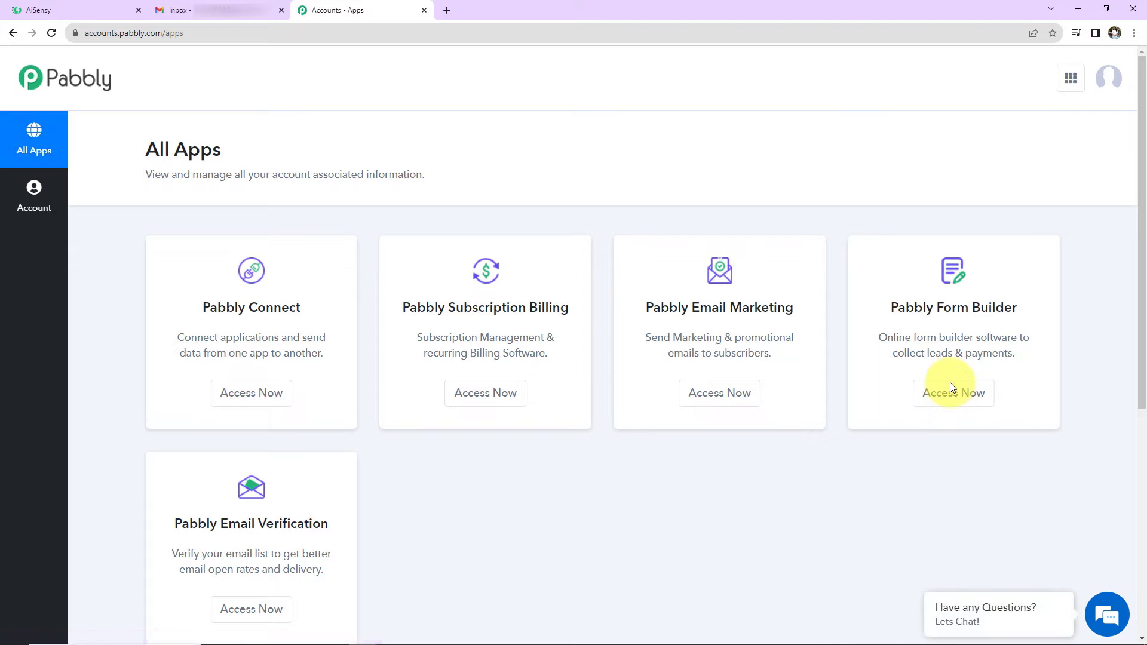
pyautogui.click(266, 393)
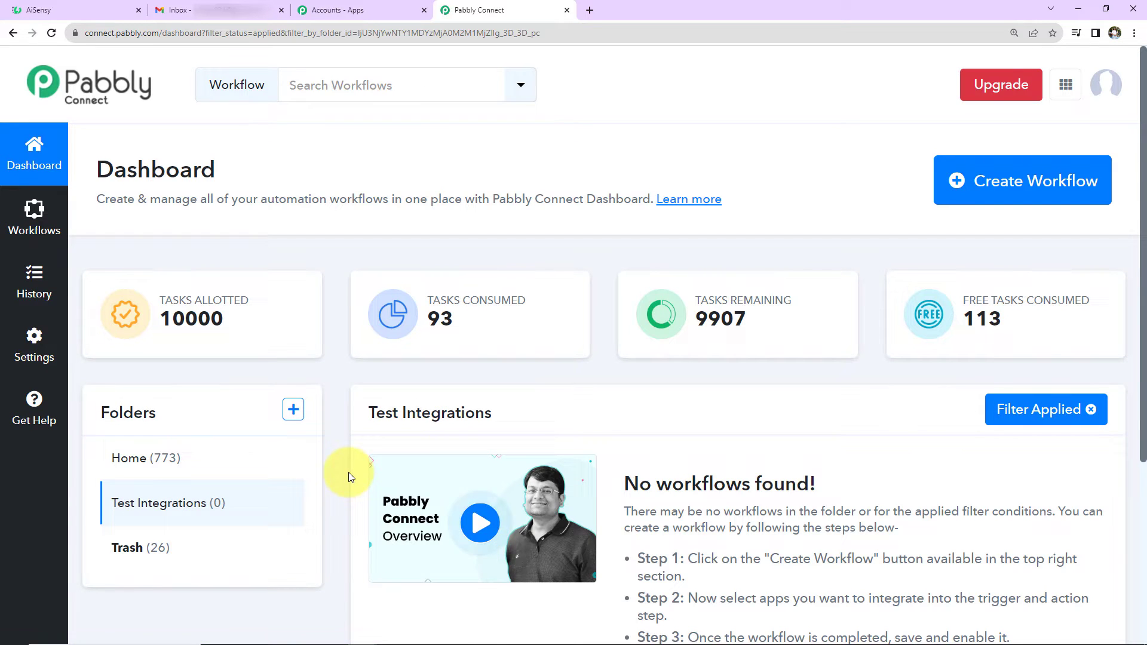
pyautogui.click(1071, 182)
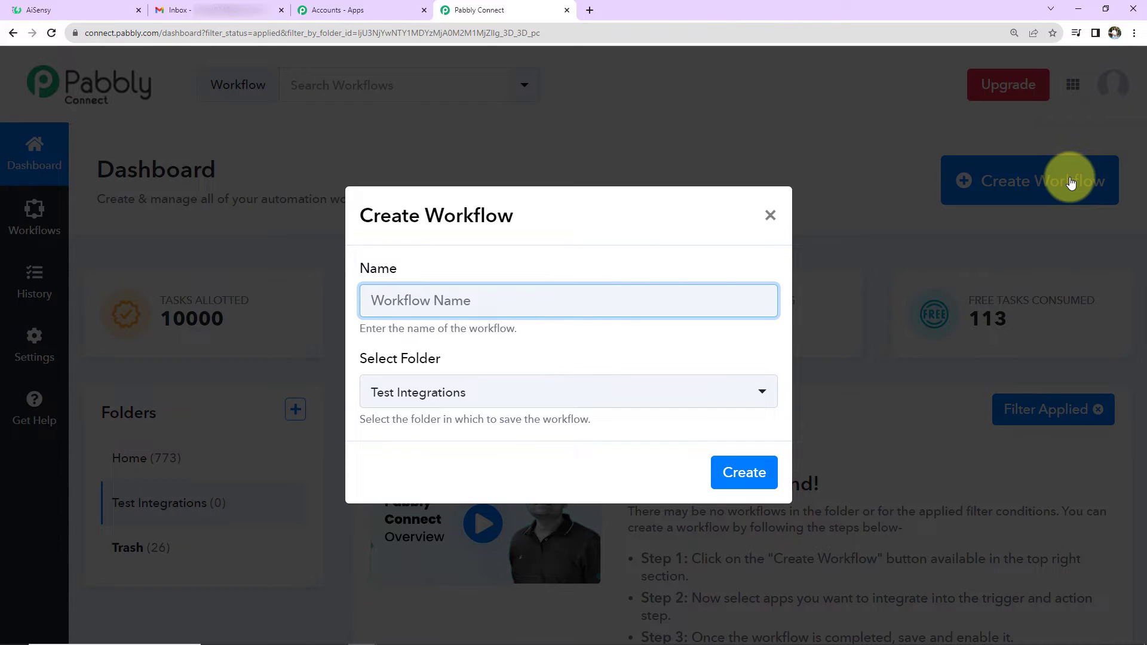
# Name the workflow 'Send WhatsApp Messages for Gmail using Email Parser' and create it in Test Integrations.
pyautogui.write('Send WhatsApp Messages for Gmail using Email Parser')
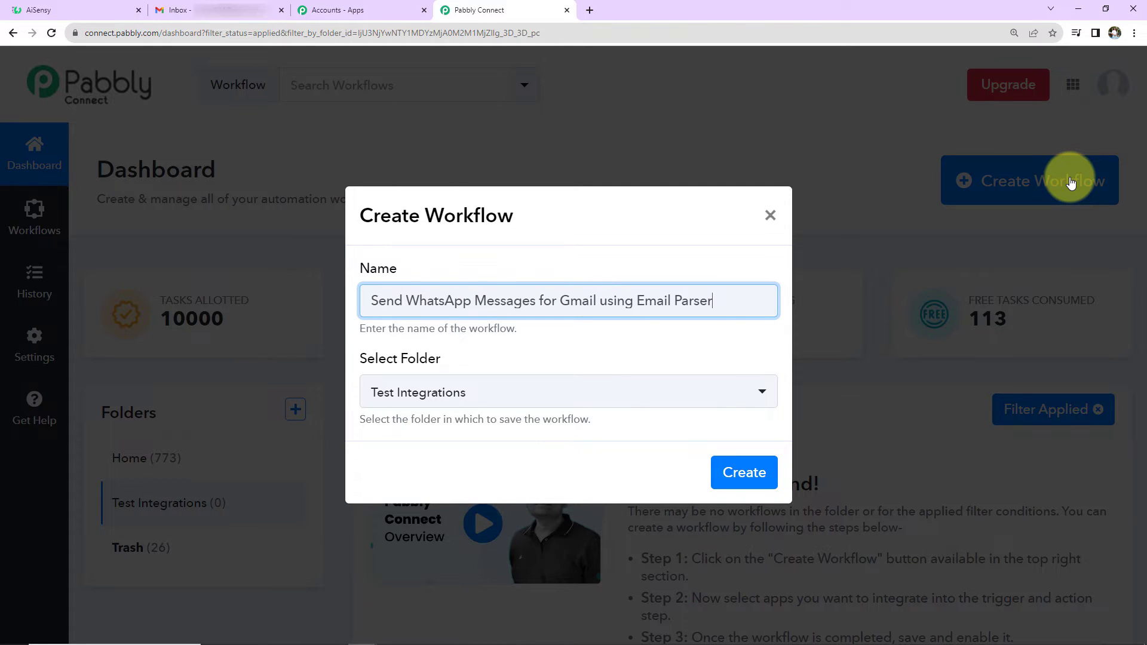
pyautogui.click(636, 368)
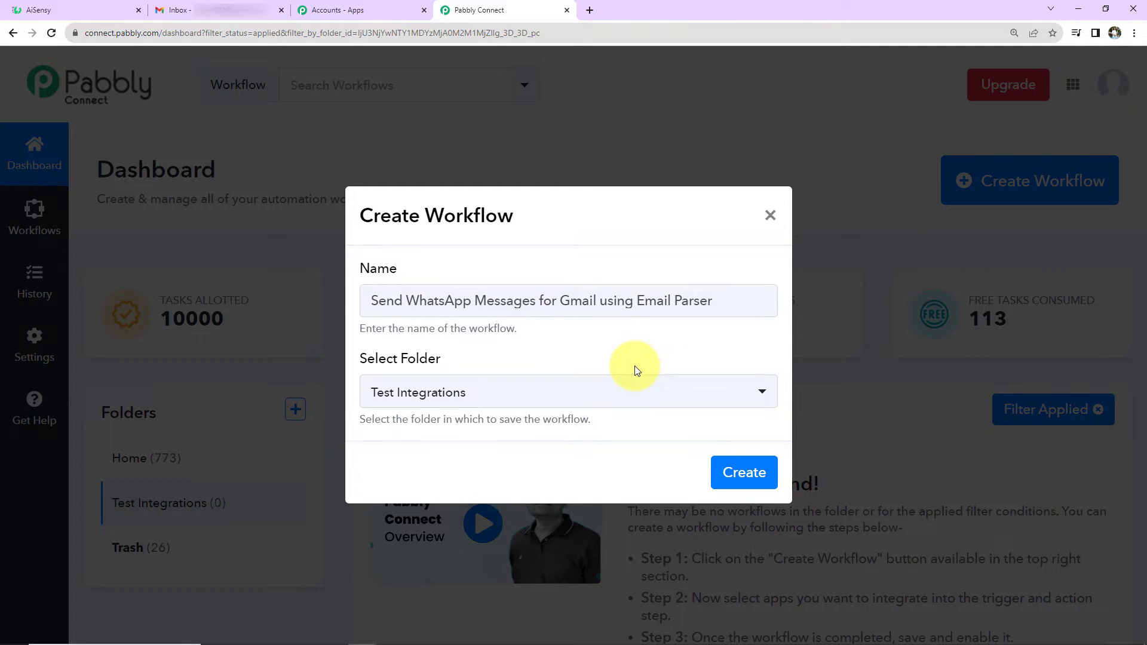
pyautogui.click(744, 472)
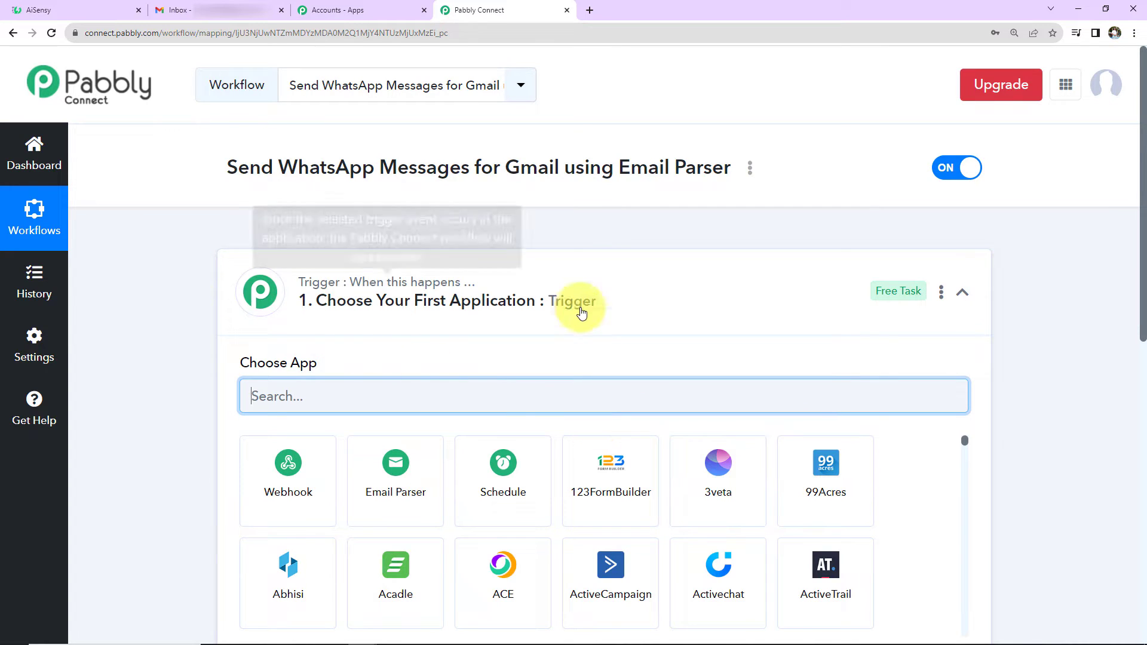
# Set Email Parser by Pabbly as the trigger app and copy its generated parser email address.
pyautogui.click(961, 292)
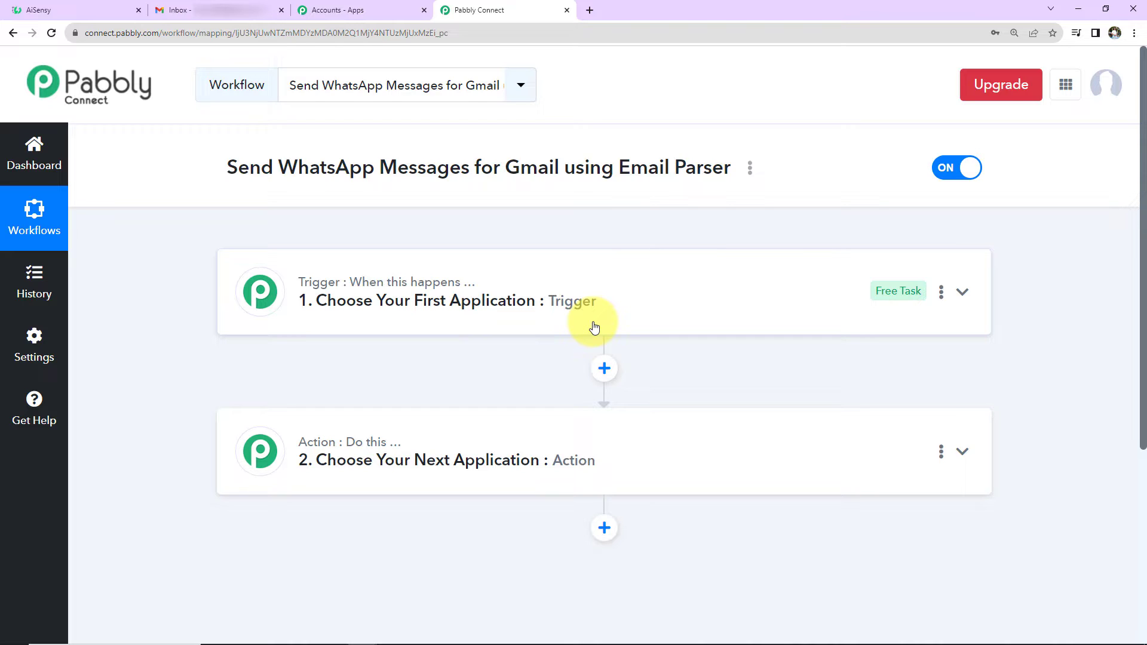
pyautogui.click(625, 313)
pyautogui.click(536, 399)
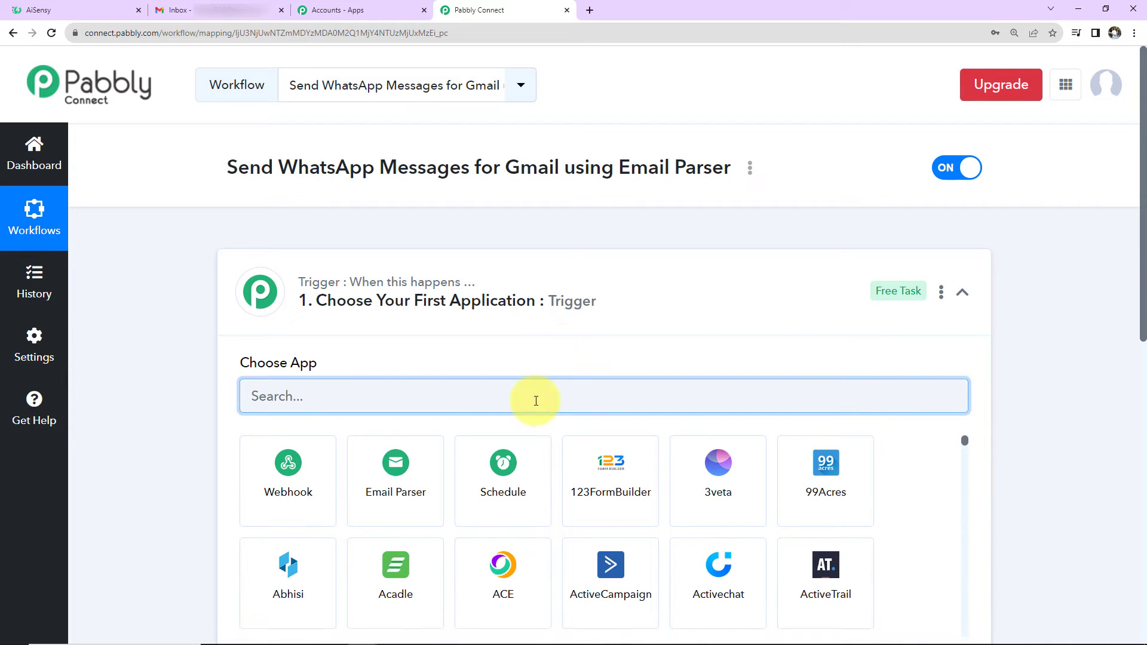
pyautogui.click(415, 460)
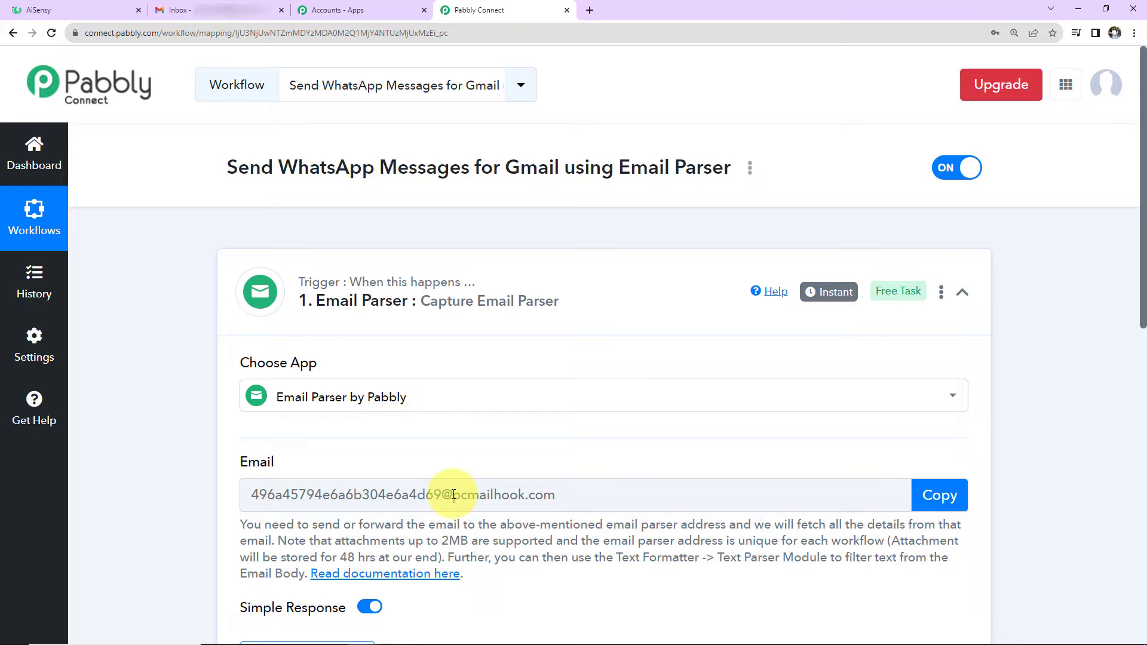
pyautogui.click(944, 498)
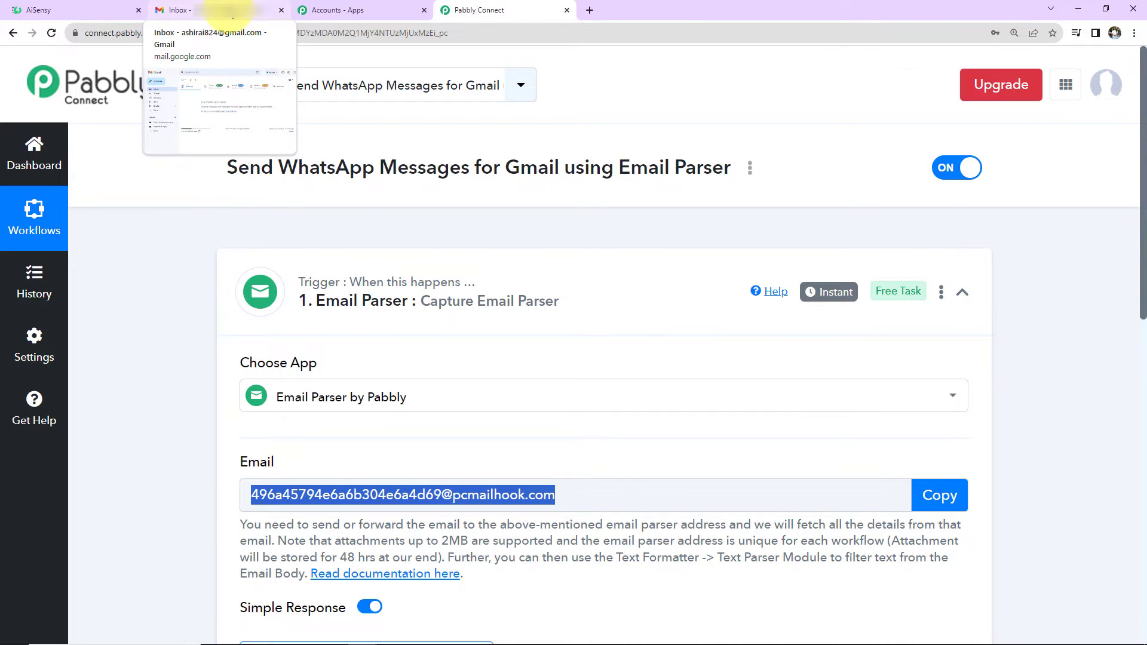
# Open Gmail's Forwarding and POP/IMAP settings.
pyautogui.click(232, 13)
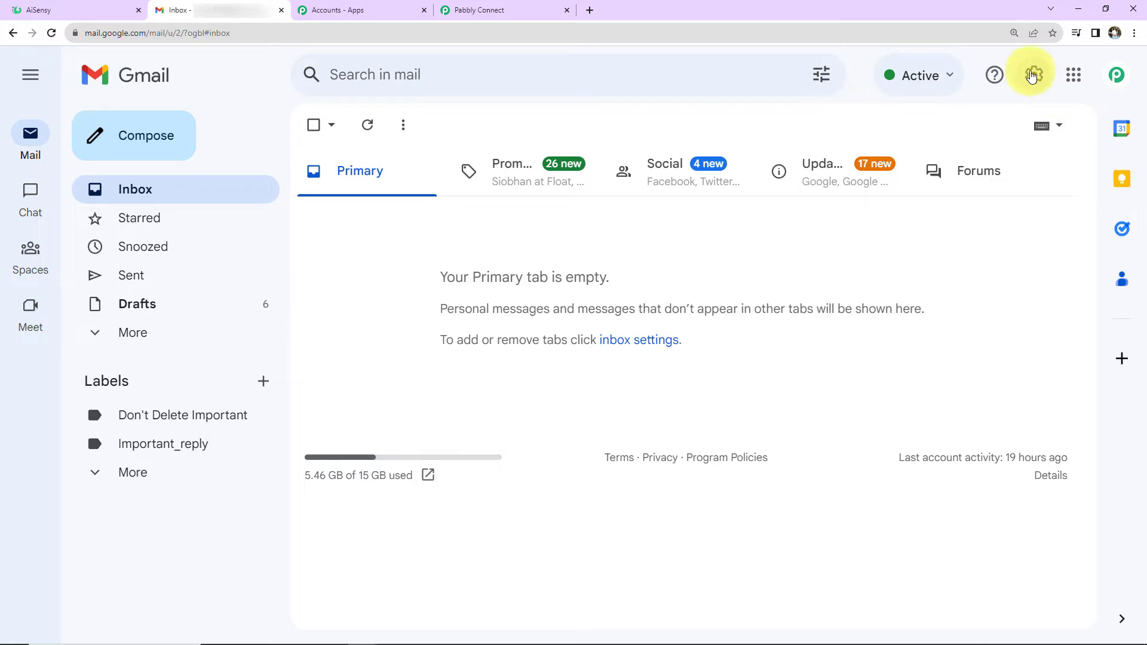
pyautogui.click(1031, 76)
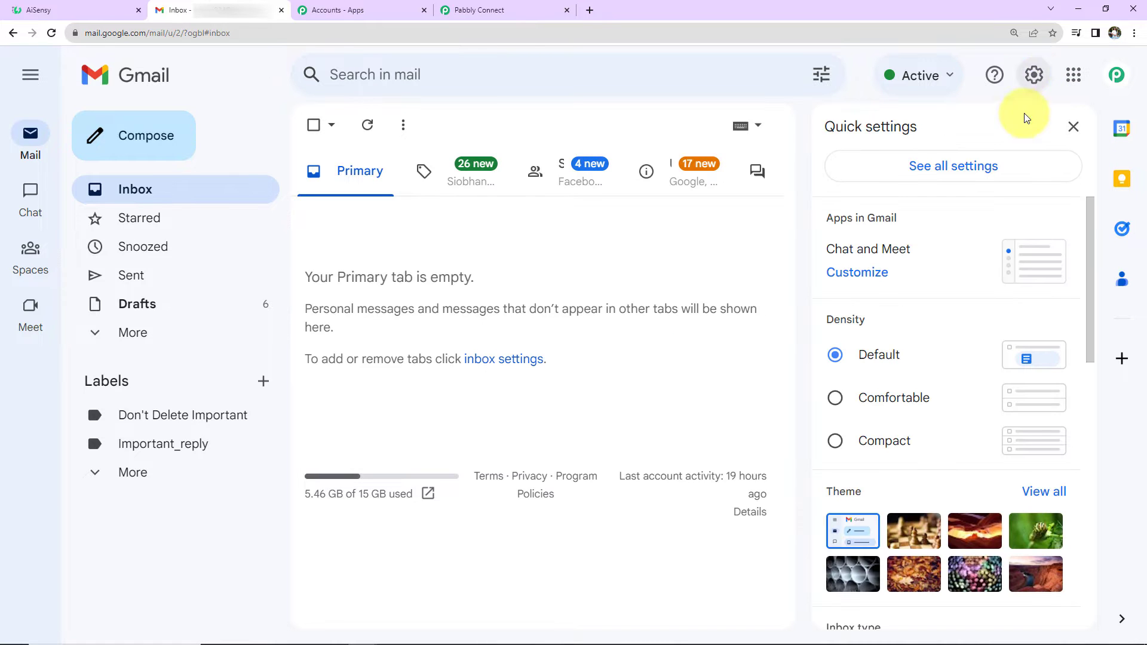
pyautogui.click(966, 169)
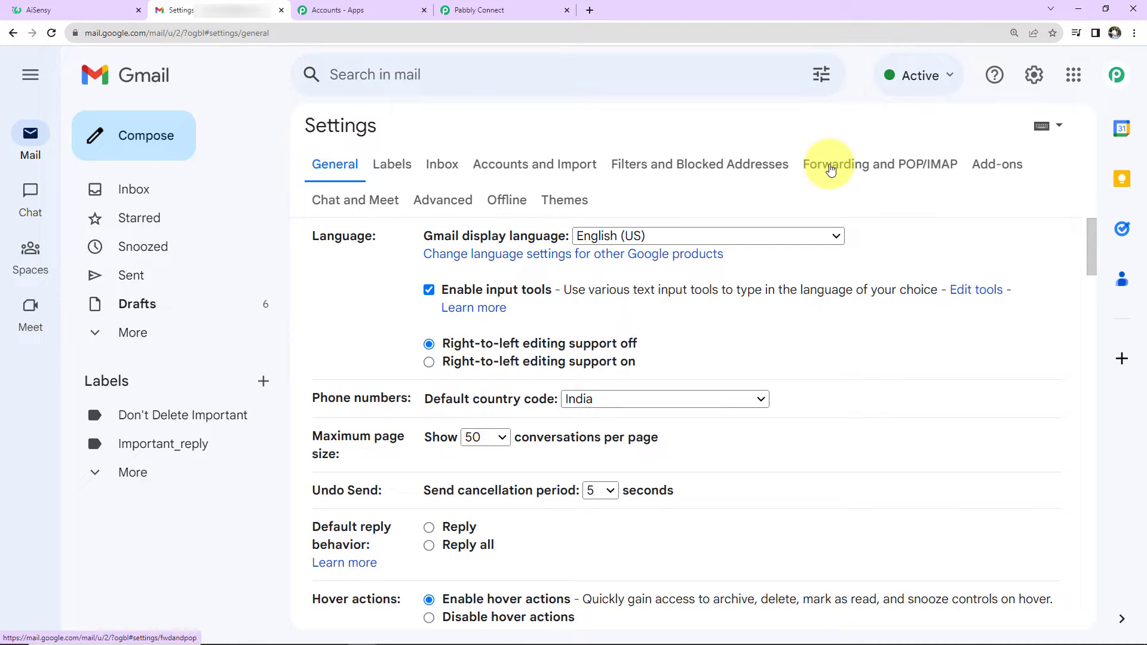
pyautogui.click(830, 171)
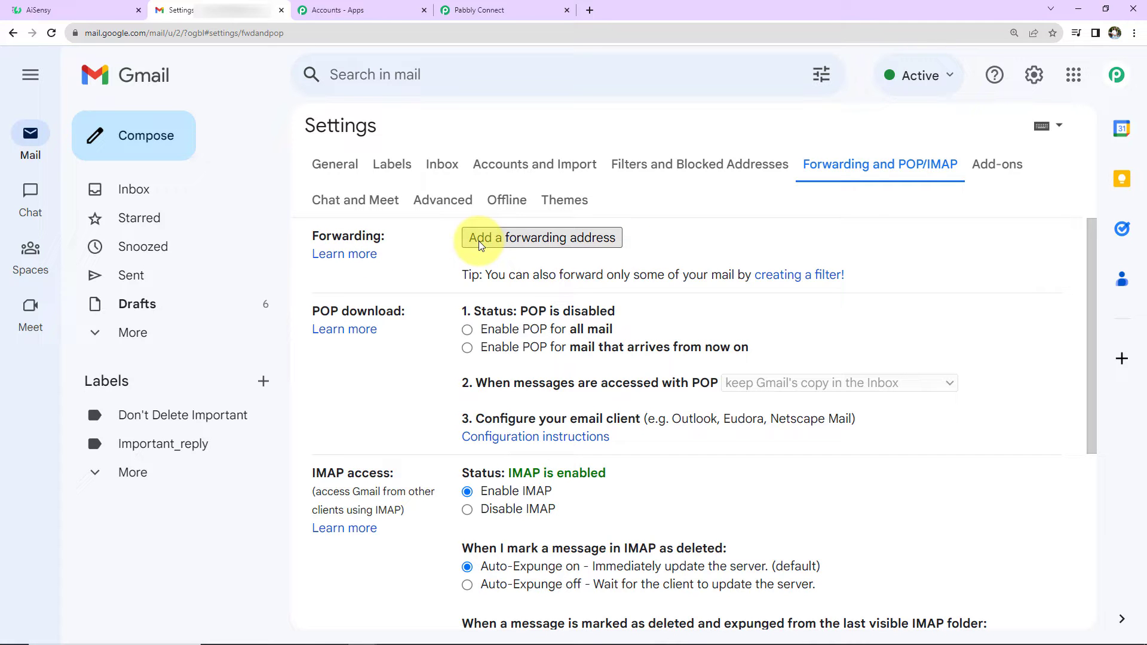
# Add the copied parser address as a Gmail forwarding address and confirm the verification email.
pyautogui.click(577, 240)
pyautogui.hotkey('ctrl', 'v')
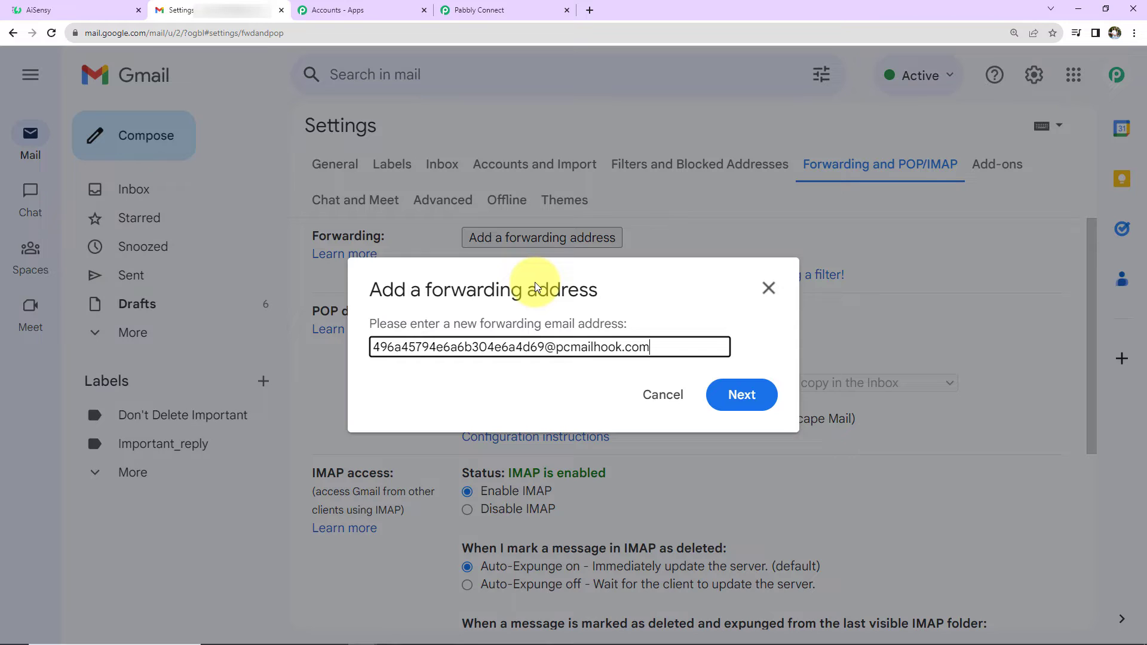
pyautogui.click(740, 397)
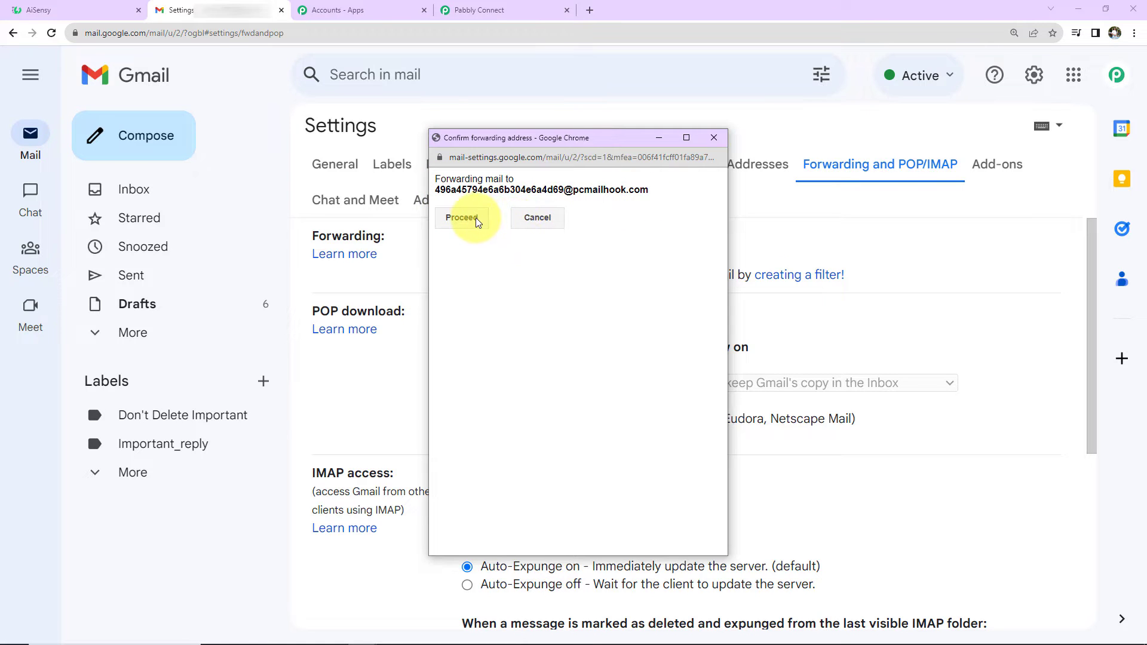
pyautogui.click(457, 217)
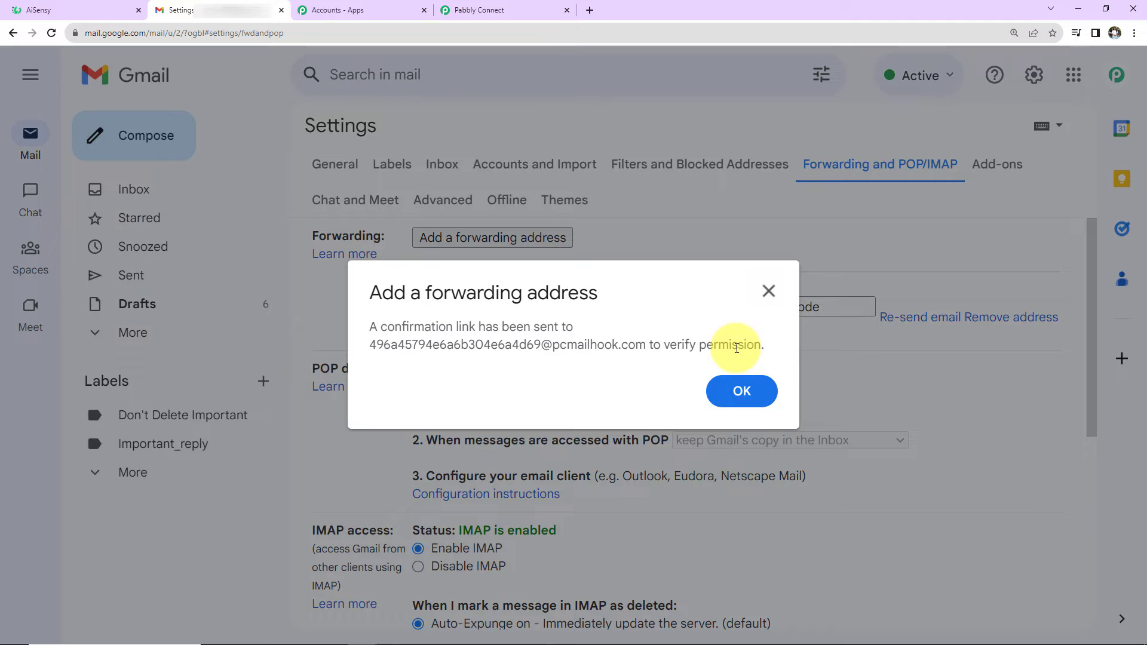
pyautogui.click(741, 390)
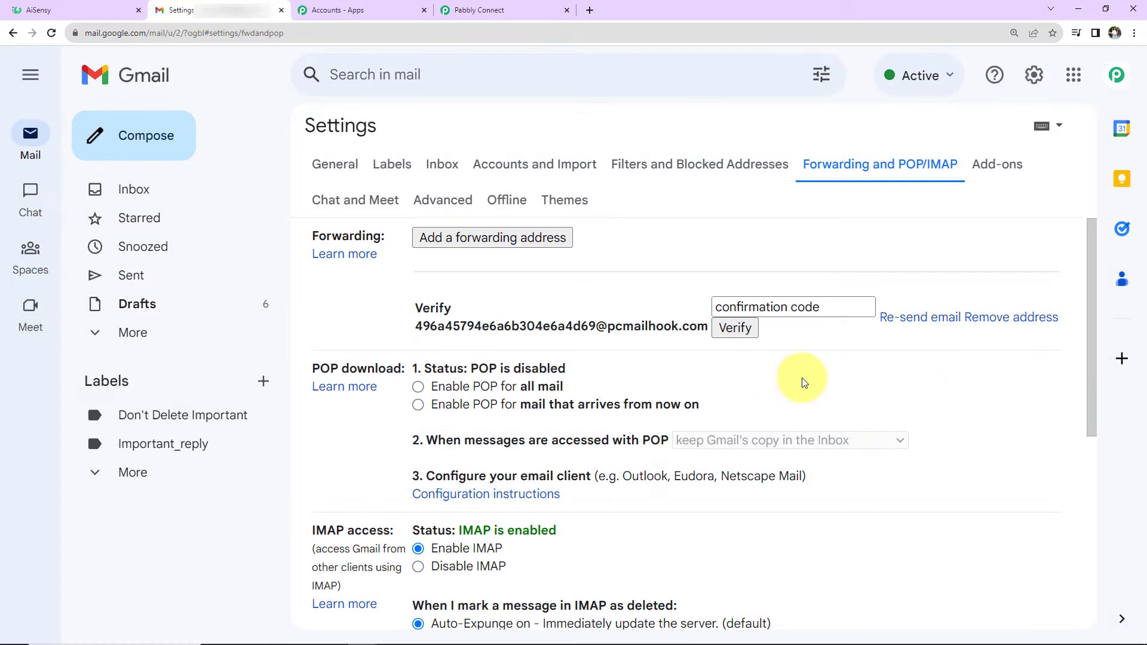
# In Pabbly Connect, scroll to the captured email and enlarge the Body Text box.
pyautogui.click(486, 12)
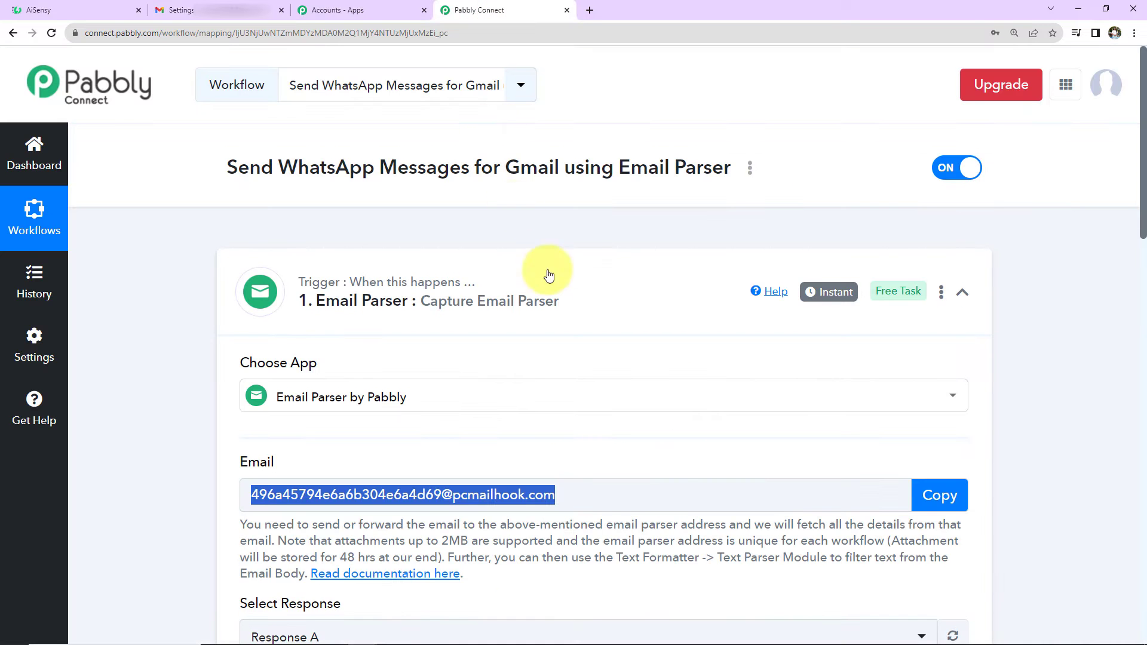
pyautogui.scroll(-7, 547, 281)
pyautogui.scroll(-5, 550, 294)
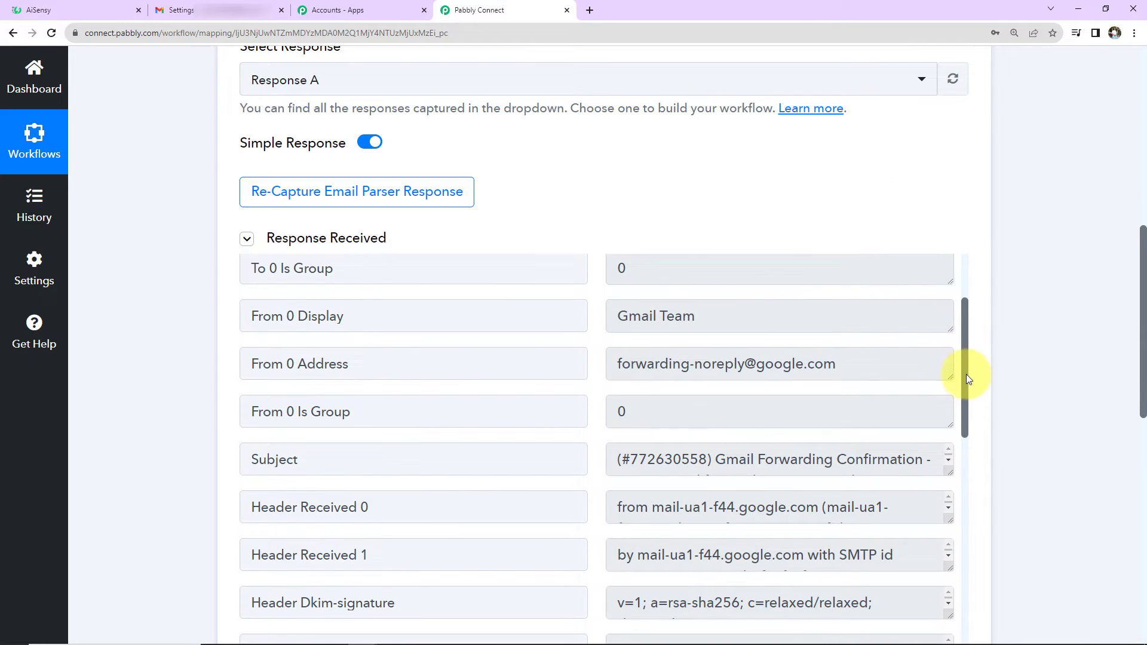
pyautogui.moveTo(966, 374); pyautogui.dragTo(948, 634)
pyautogui.scroll(-3, 925, 518)
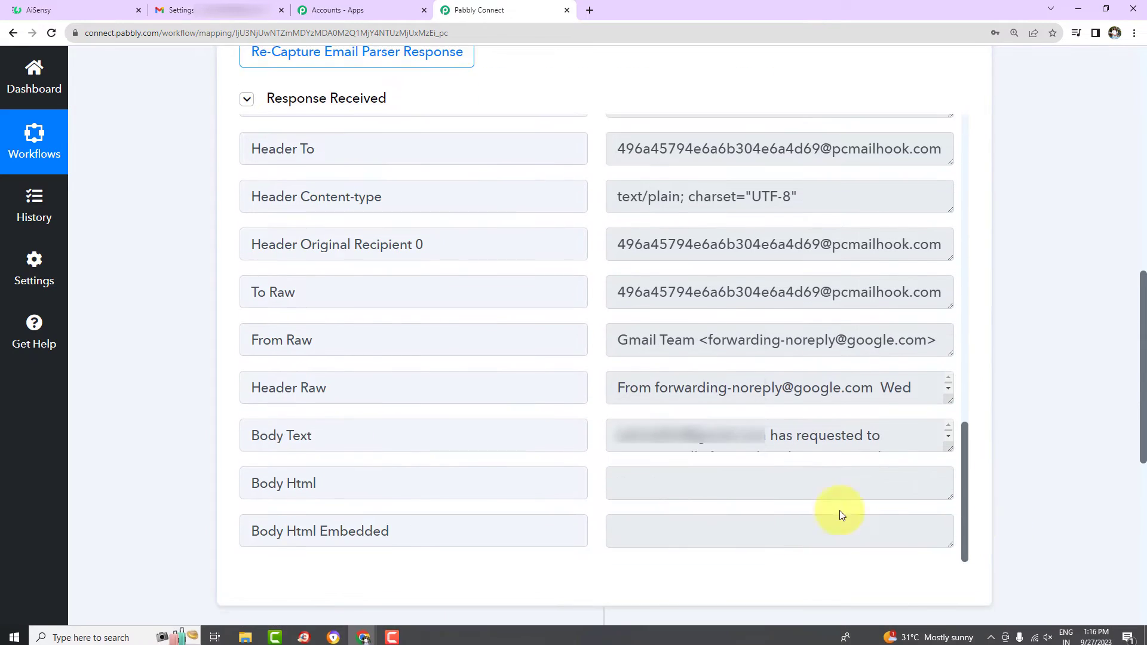
pyautogui.moveTo(949, 448); pyautogui.dragTo(947, 562)
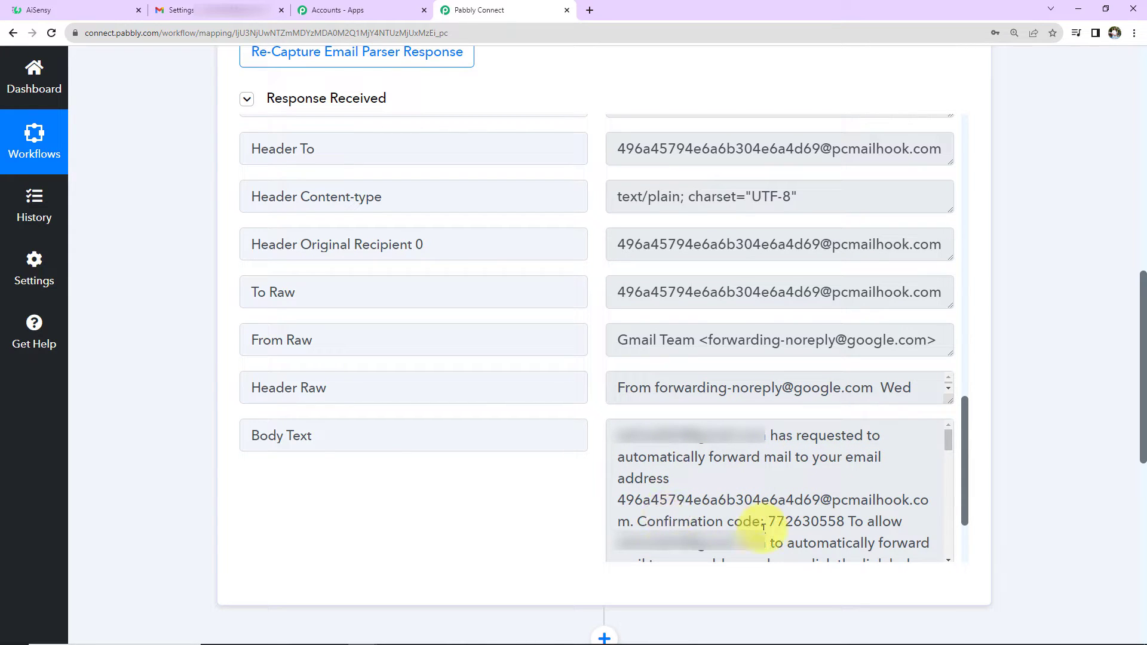
# Copy the Gmail forwarding confirmation code from the email body text.
pyautogui.doubleClick(812, 521)
pyautogui.rightClick(813, 521)
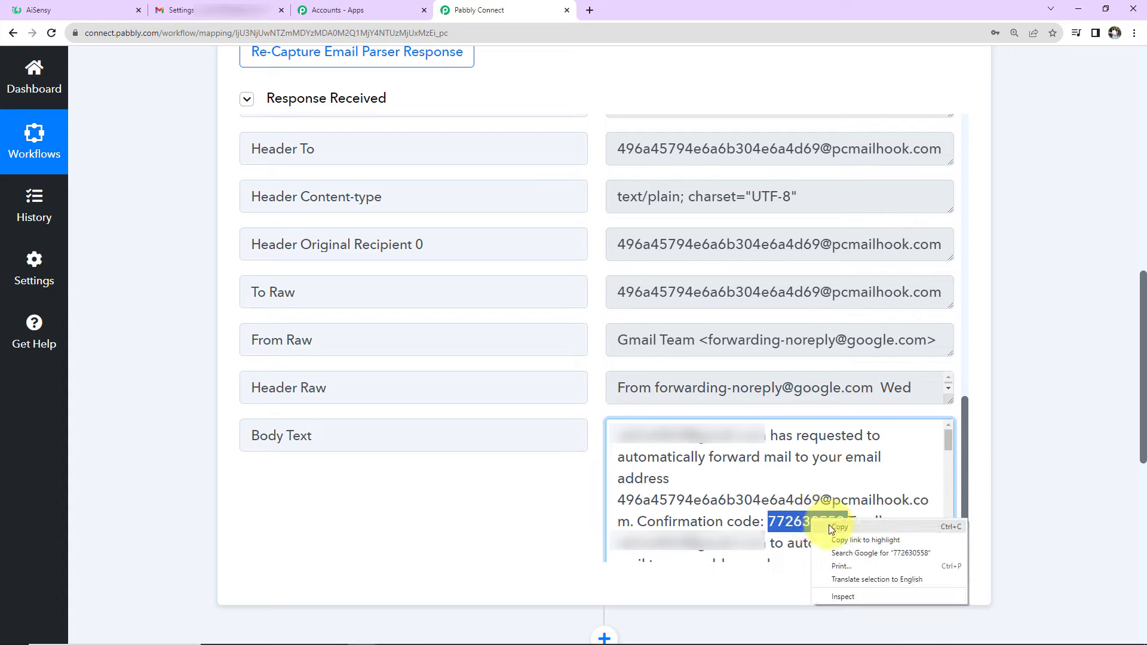
pyautogui.click(834, 529)
# Enter the copied confirmation code in Gmail and verify the forwarding address.
pyautogui.click(212, 6)
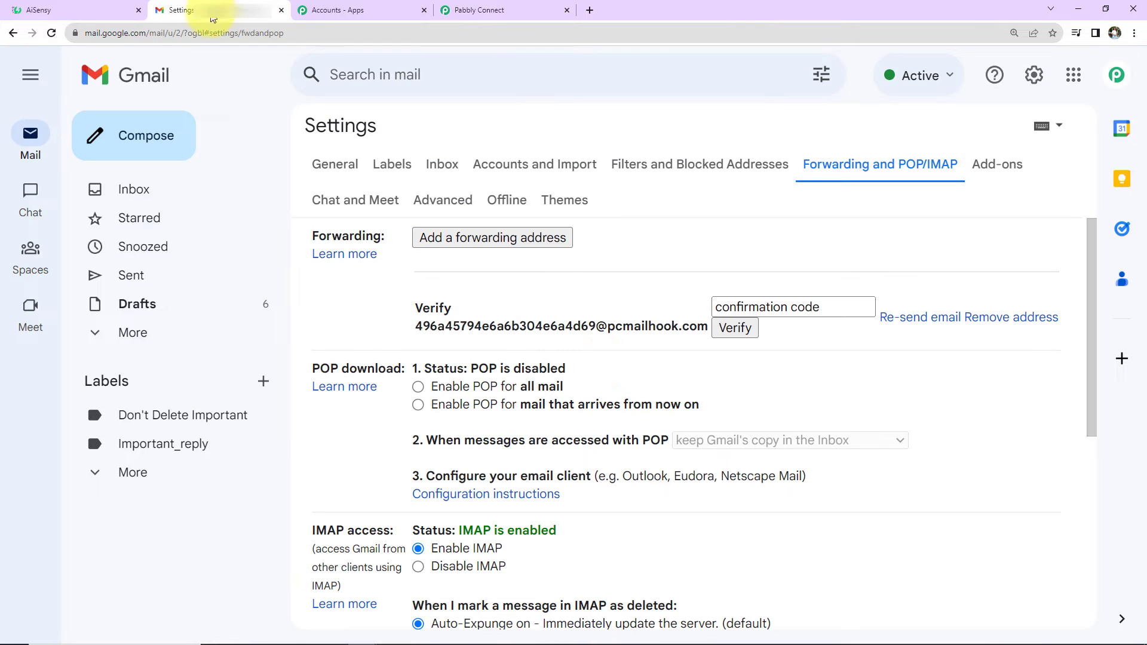
pyautogui.click(748, 303)
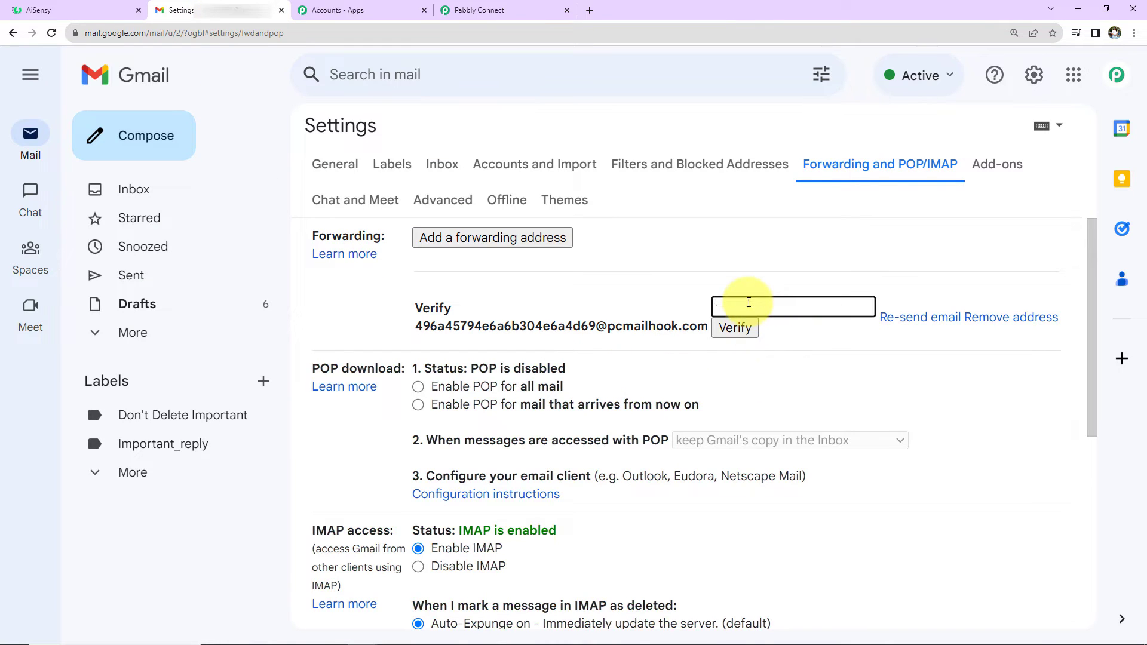
pyautogui.hotkey('ctrl', 'v')
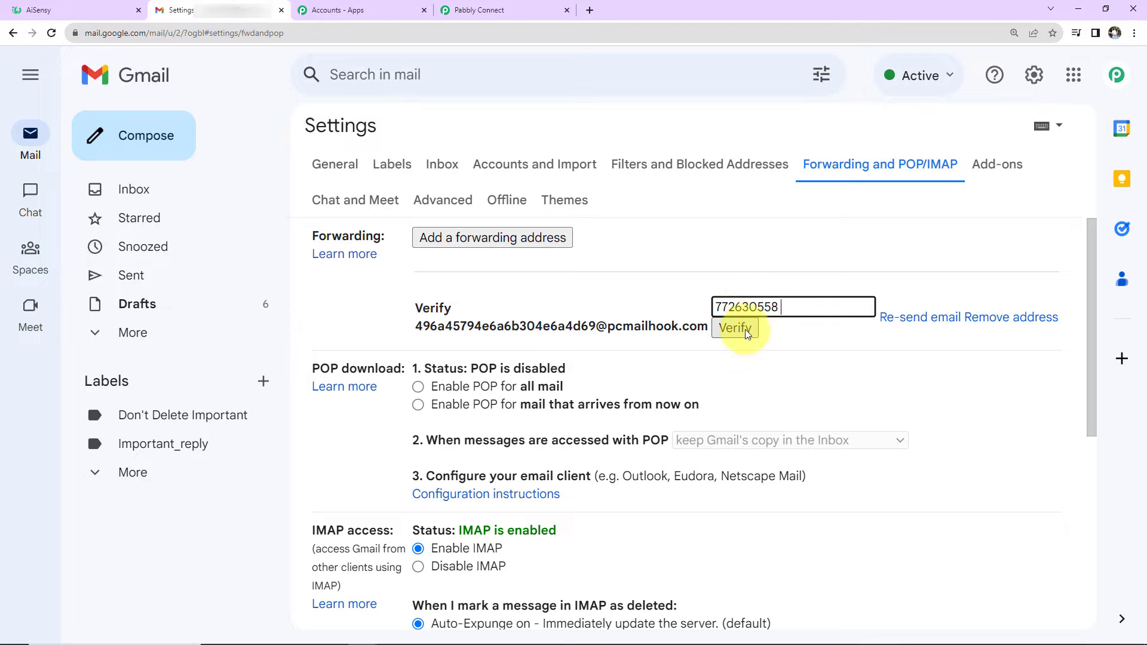
pyautogui.click(735, 328)
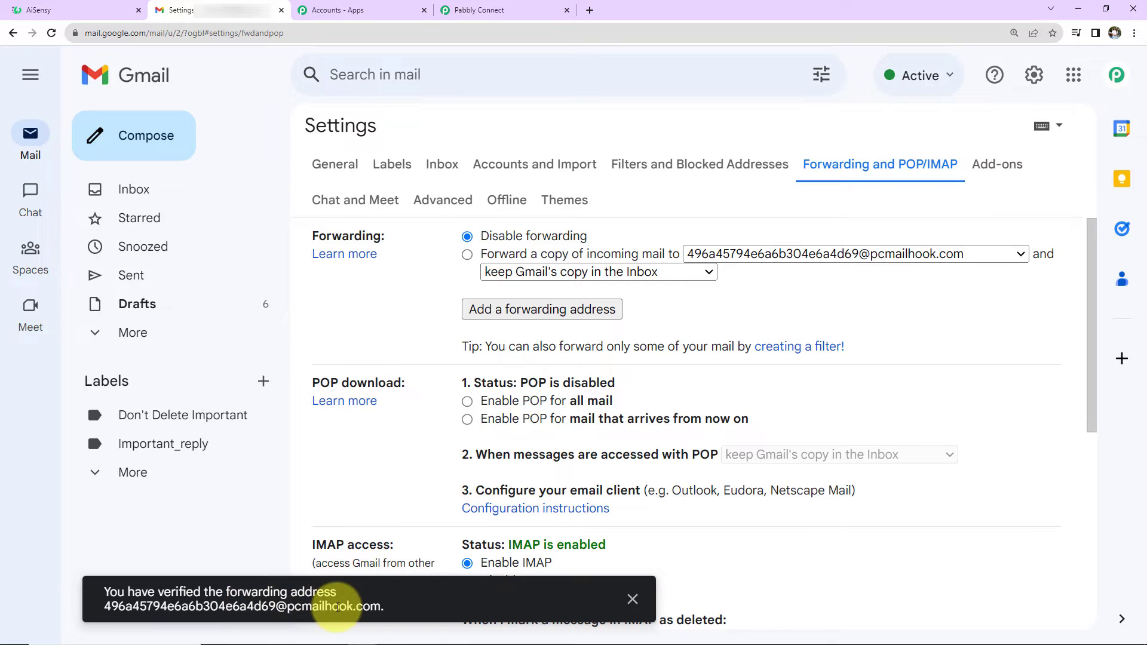
# Enable forwarding a copy of incoming mail to the parser address and save the changes.
pyautogui.click(468, 255)
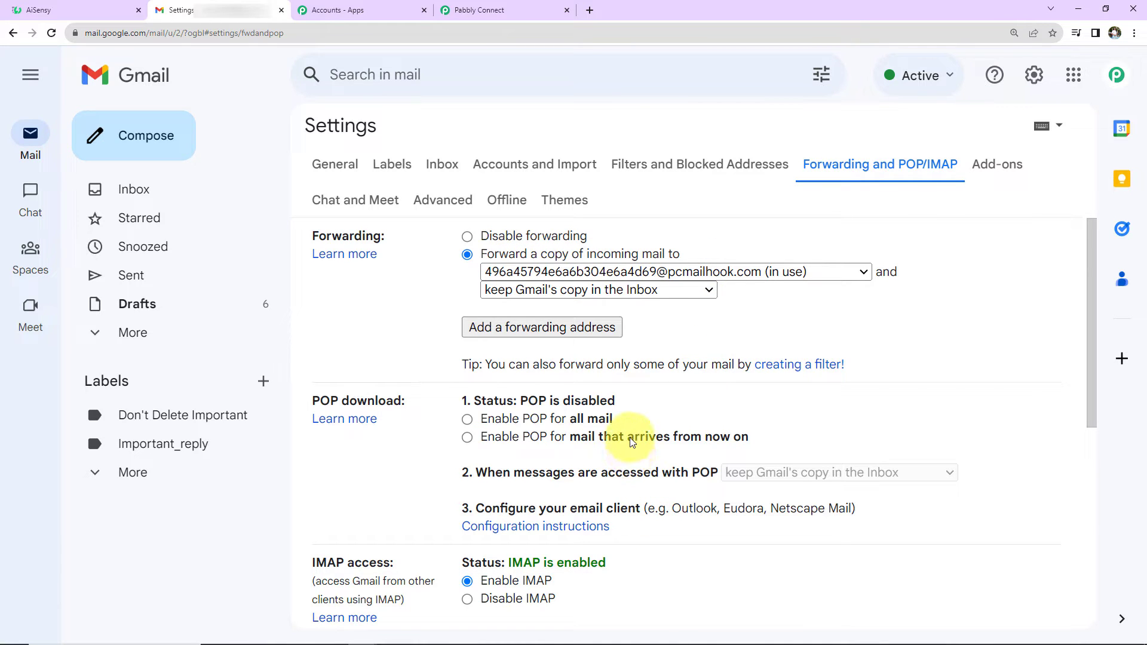
pyautogui.scroll(-7, 630, 440)
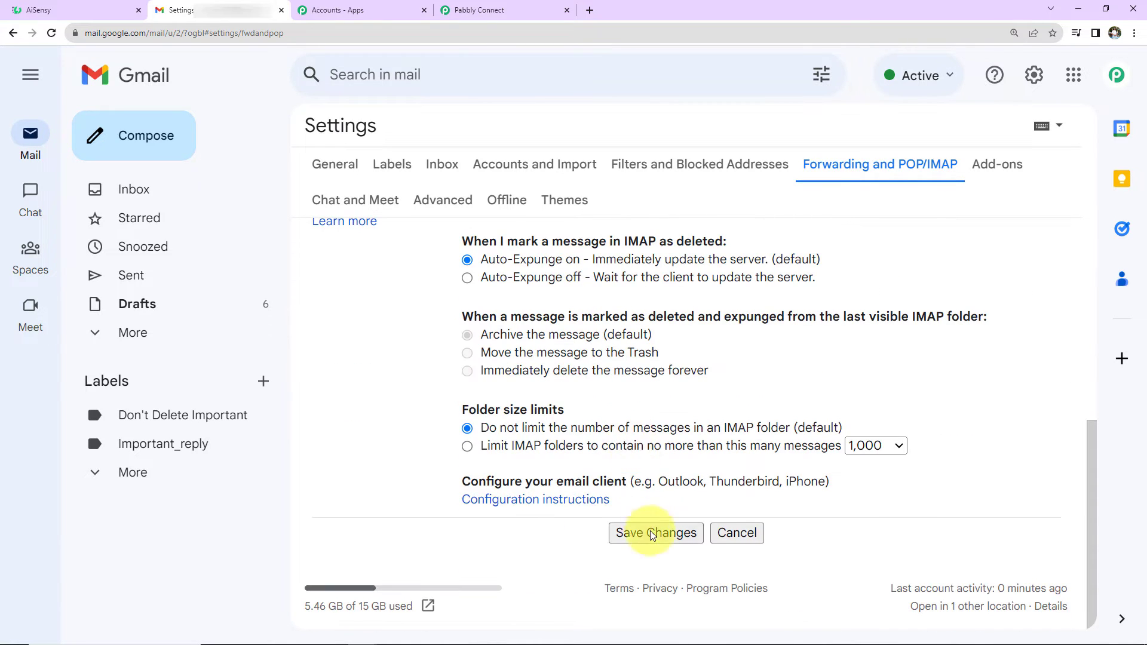
pyautogui.click(653, 533)
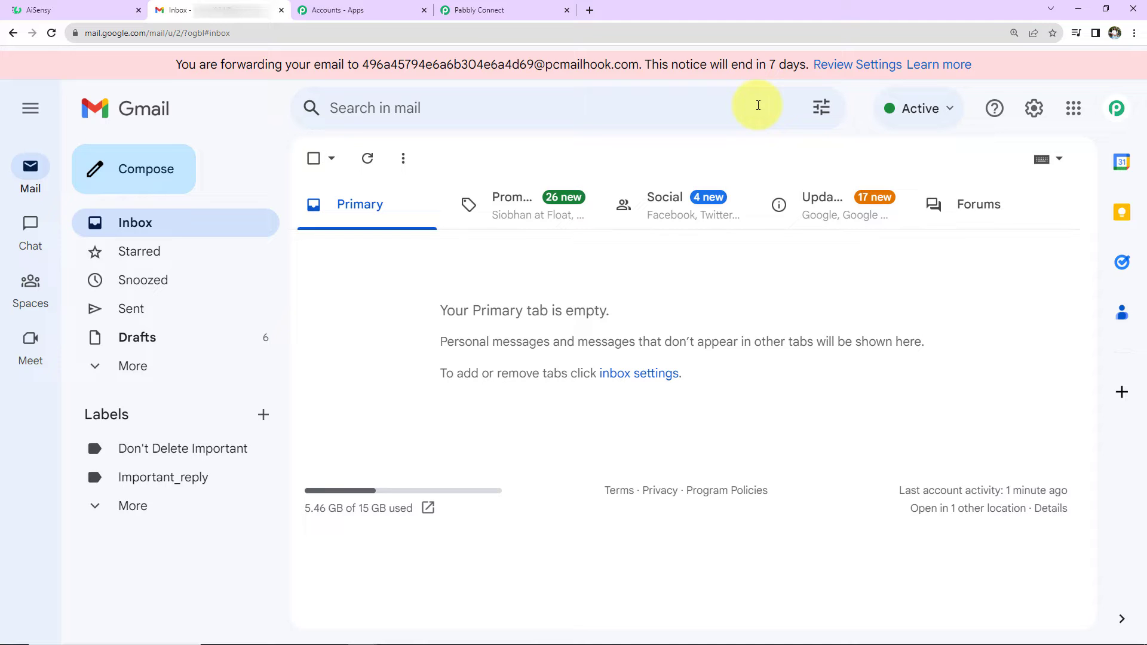
# Re-capture the Email Parser response in the Pabbly Connect workflow, confirming with Yes.
pyautogui.click(538, 11)
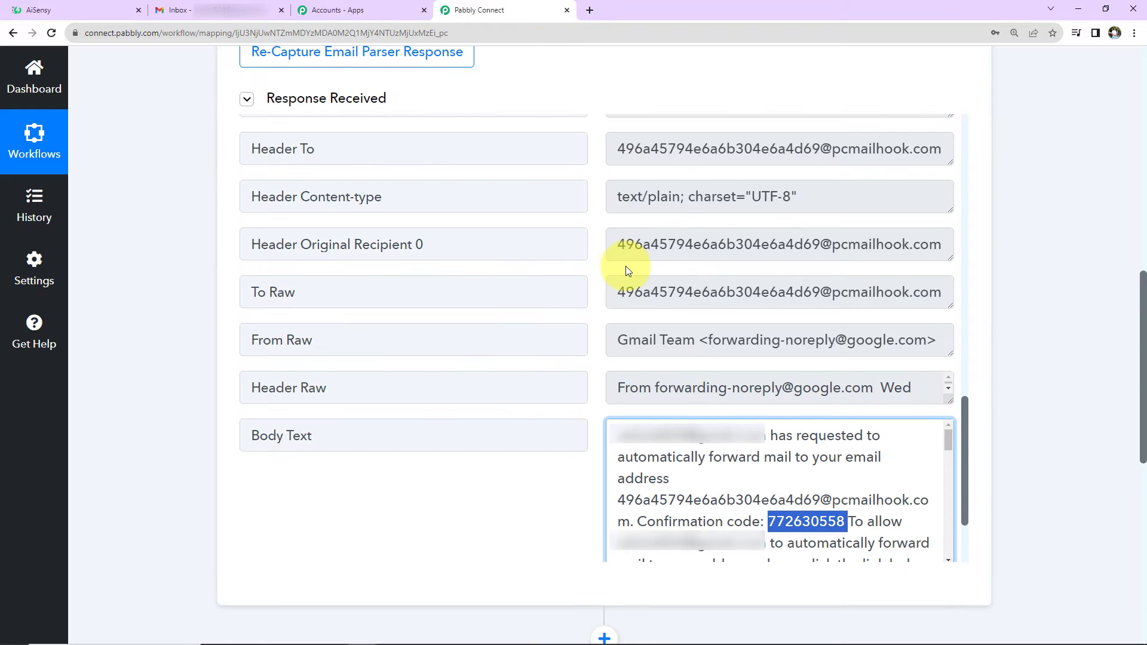
pyautogui.click(1047, 282)
pyautogui.scroll(-4, 1047, 282)
pyautogui.scroll(6, 1048, 282)
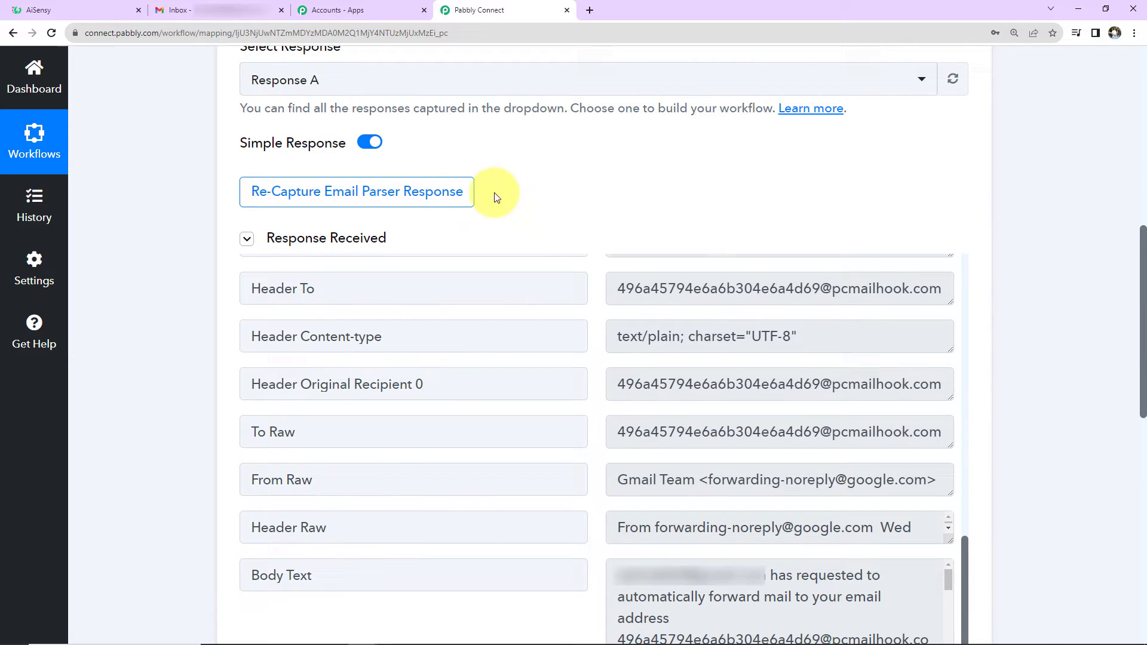
pyautogui.click(354, 202)
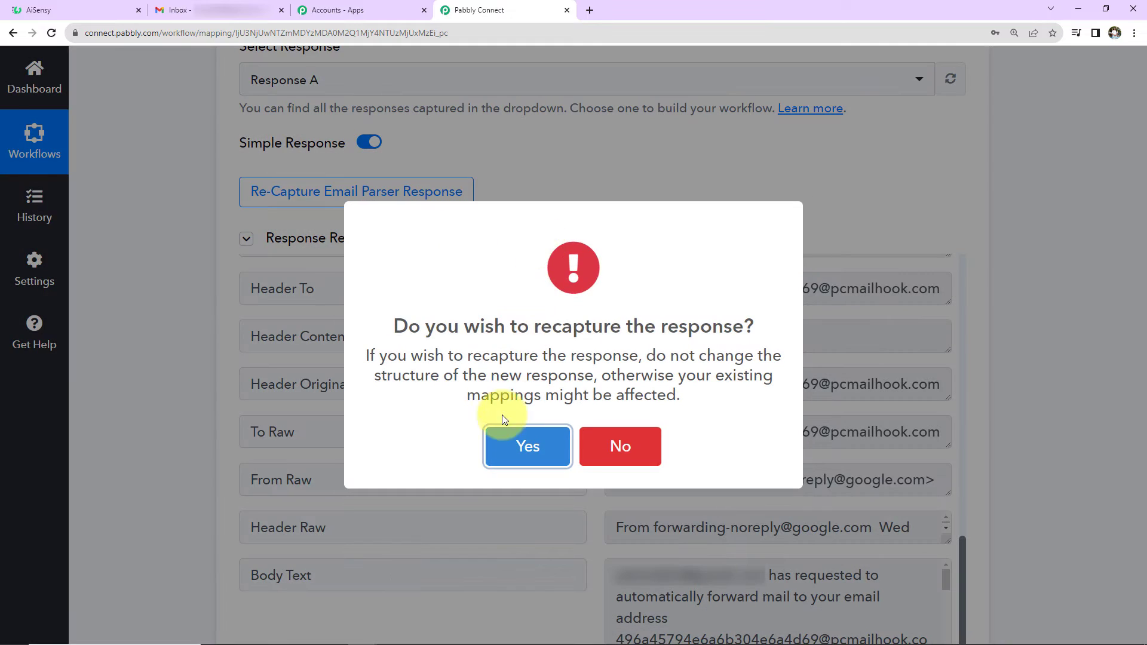
pyautogui.click(525, 447)
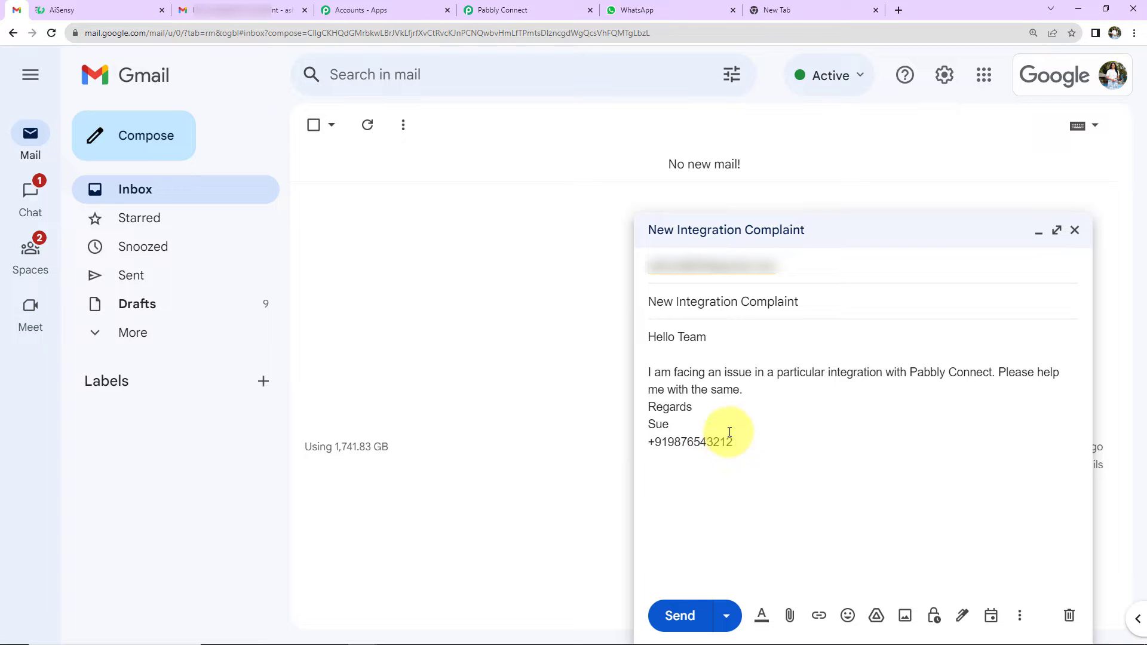
# Send the 'New Integration Complaint' test email and close the blank tab.
pyautogui.click(681, 615)
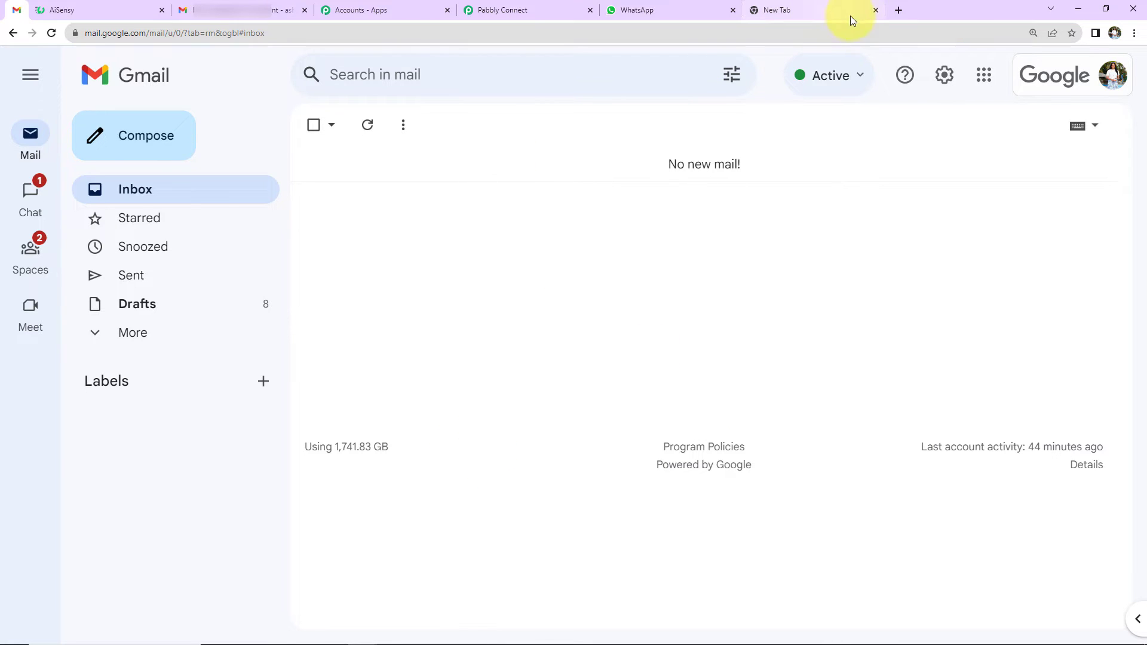
pyautogui.click(874, 15)
# Scroll through the recaptured response and enlarge Body Text to read the complaint email.
pyautogui.click(512, 12)
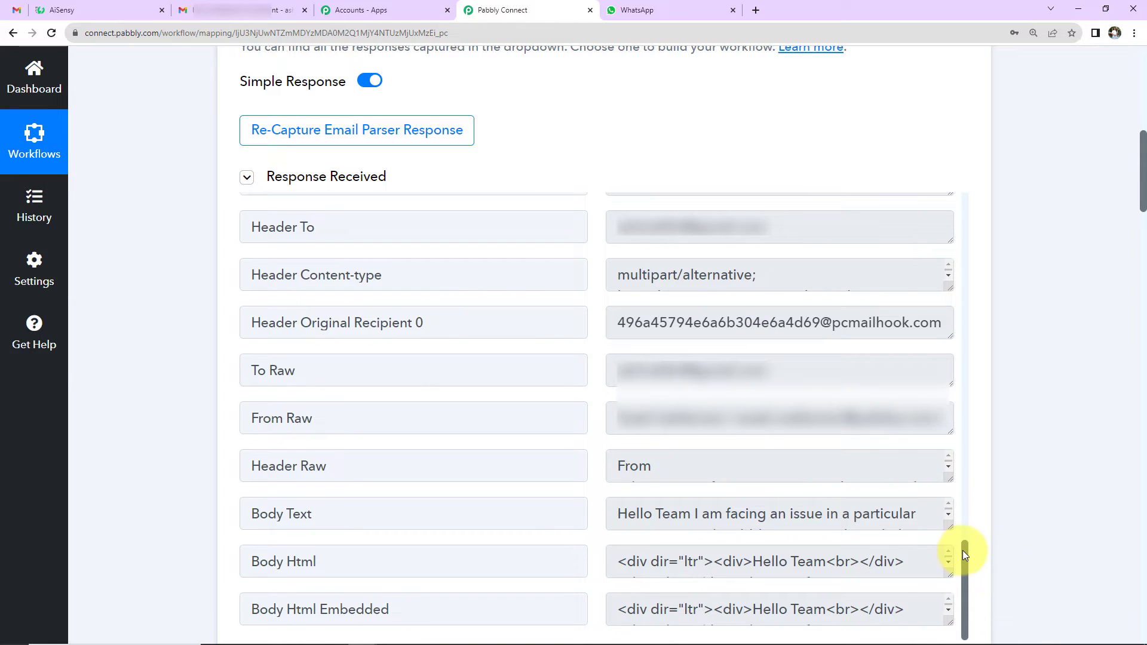
pyautogui.moveTo(962, 550); pyautogui.dragTo(955, 190)
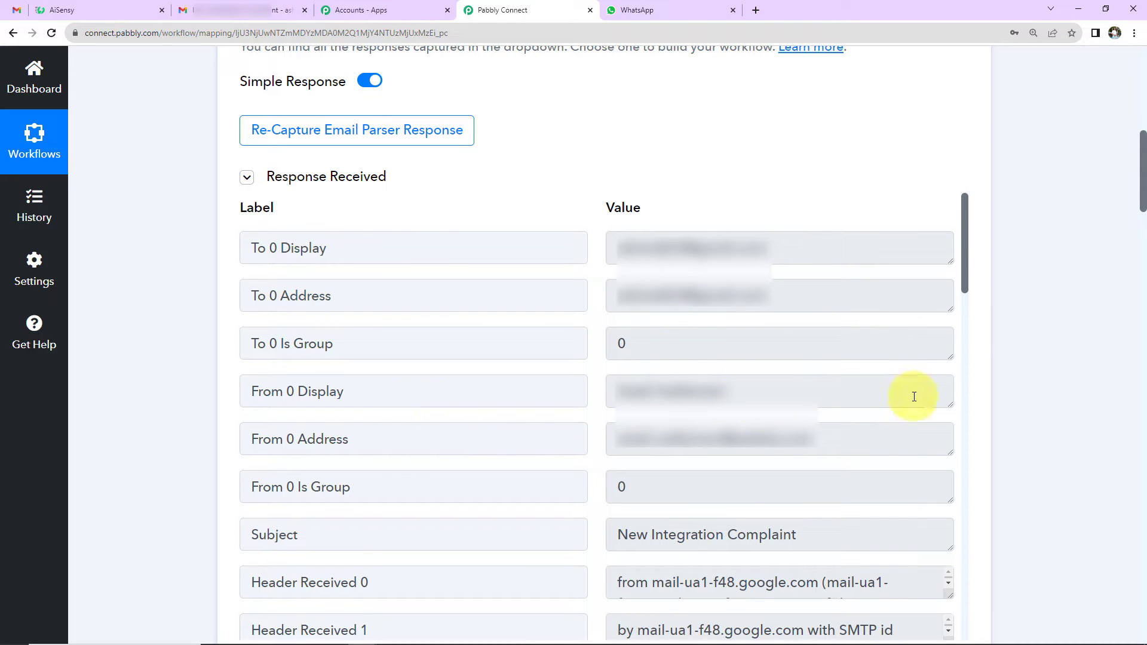
pyautogui.scroll(-3, 914, 397)
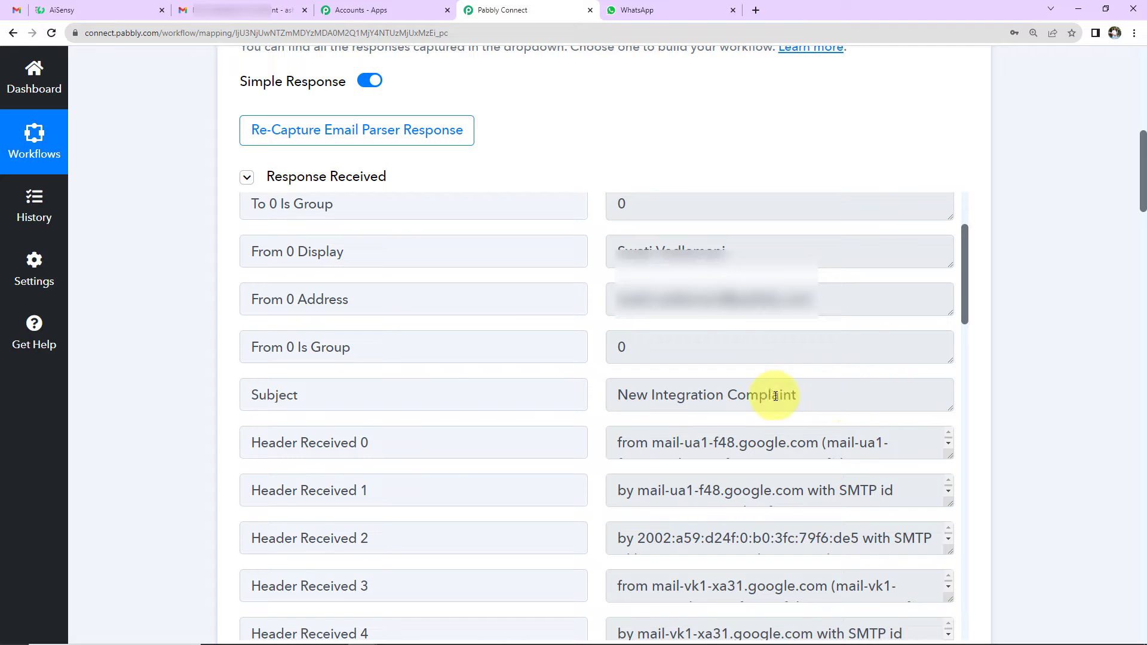
pyautogui.scroll(-10, 834, 394)
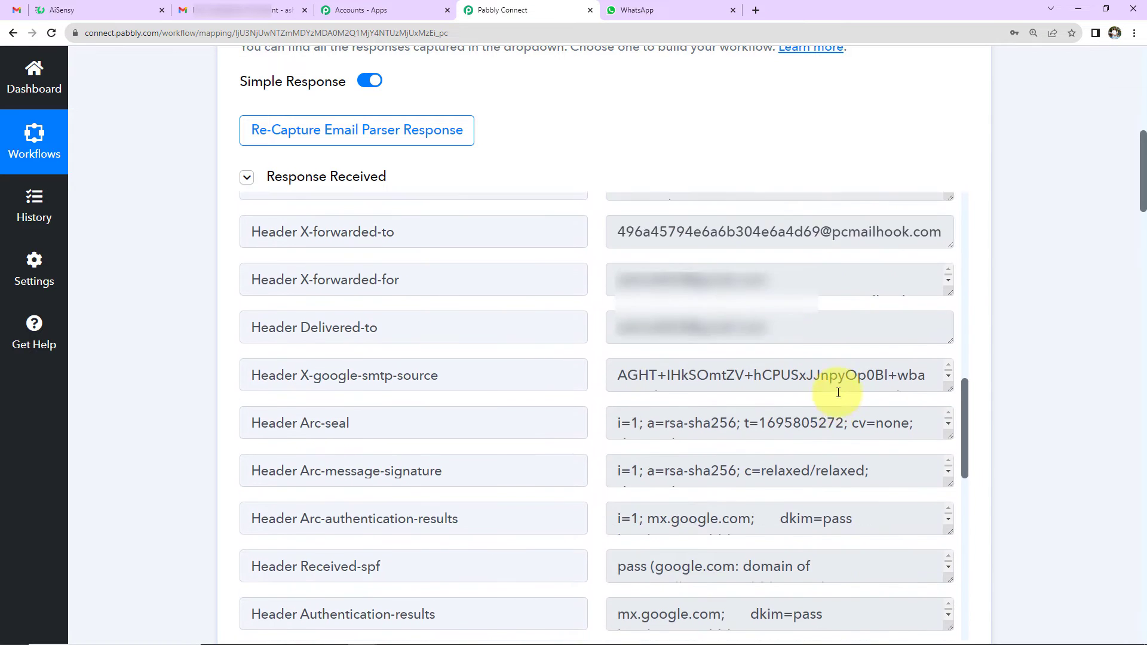
pyautogui.scroll(-15, 838, 392)
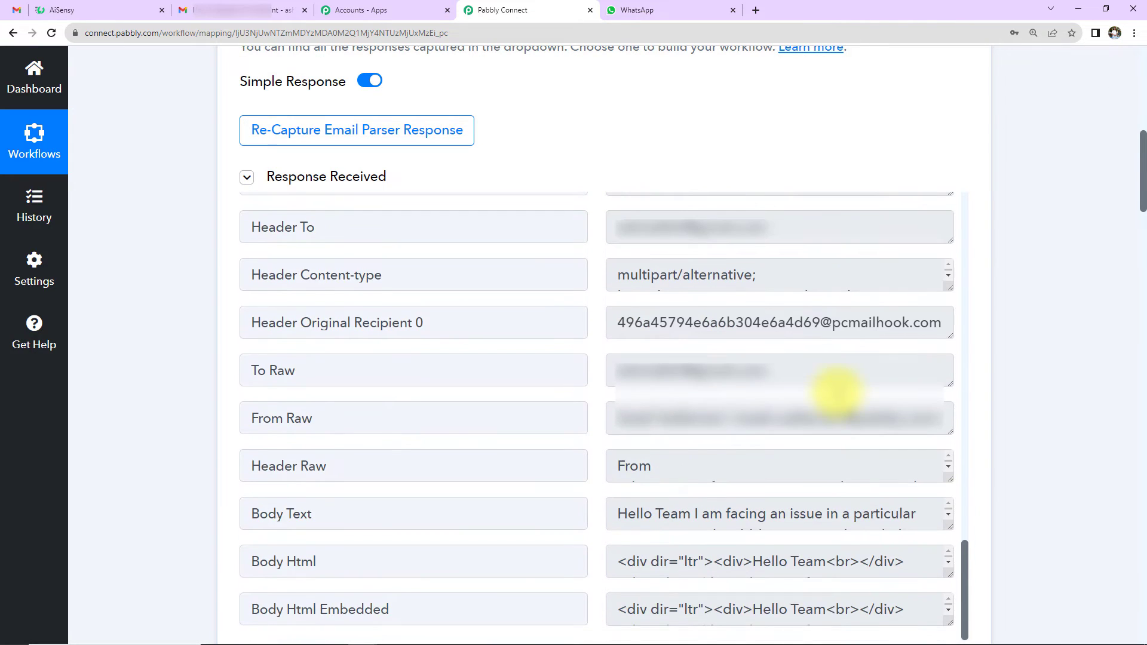
pyautogui.scroll(-3, 837, 392)
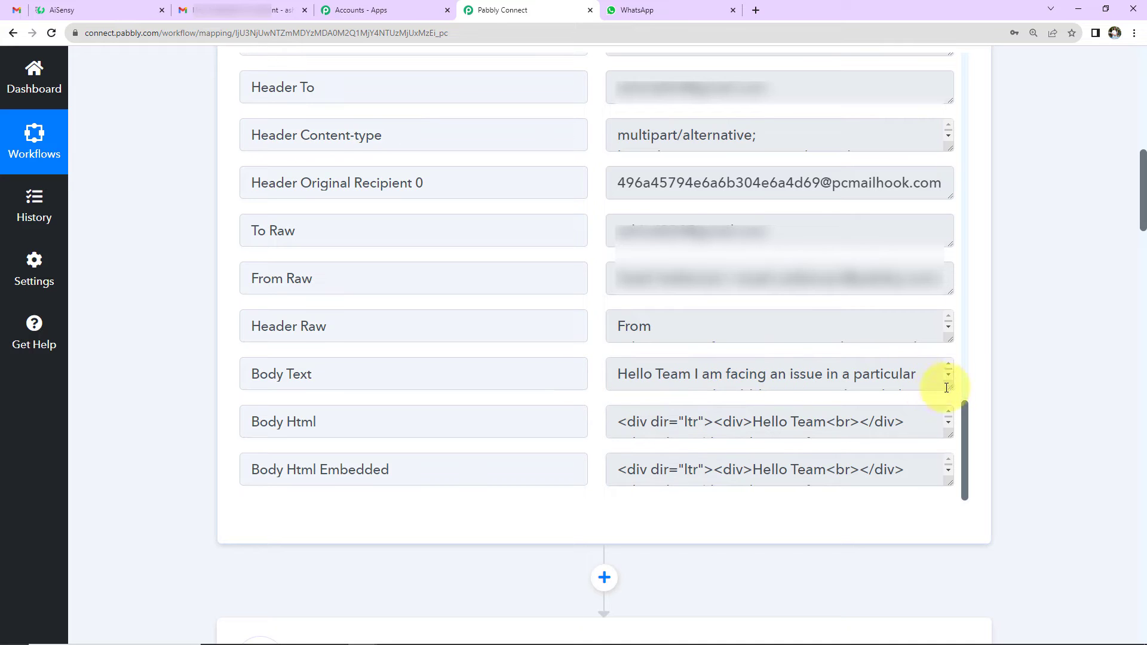
pyautogui.moveTo(948, 388); pyautogui.dragTo(950, 464)
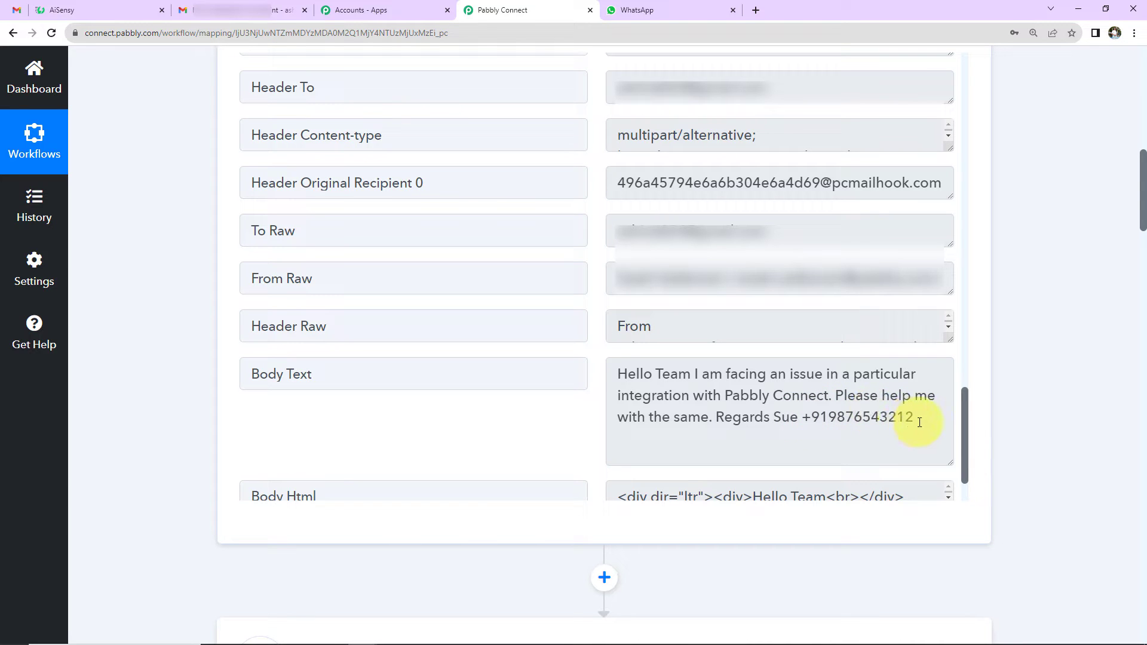
pyautogui.scroll(-4, 1019, 385)
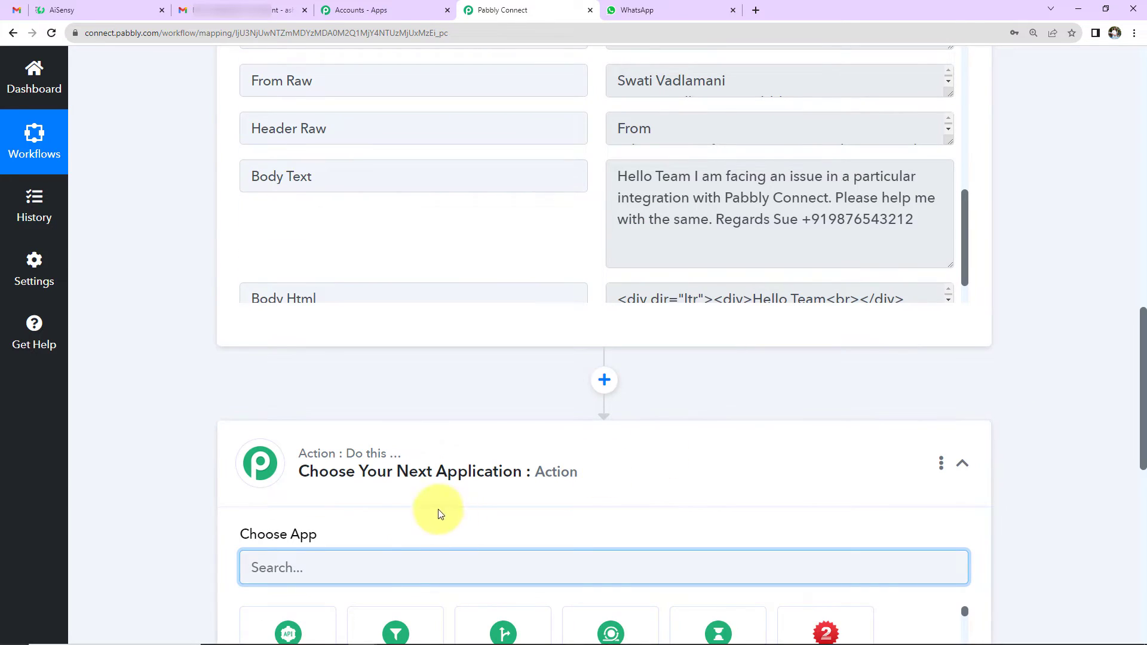
# Add a Text Formatter action with the Text (Basic Formatting) event and connect it.
pyautogui.scroll(-2, 428, 551)
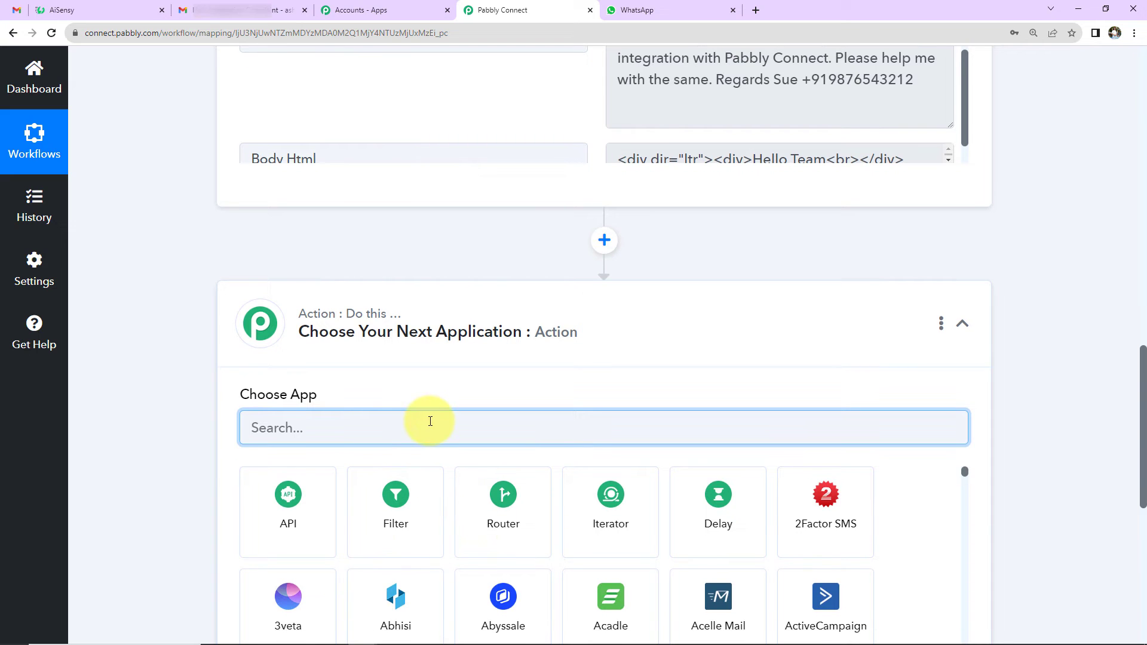
pyautogui.write('text')
pyautogui.click(488, 482)
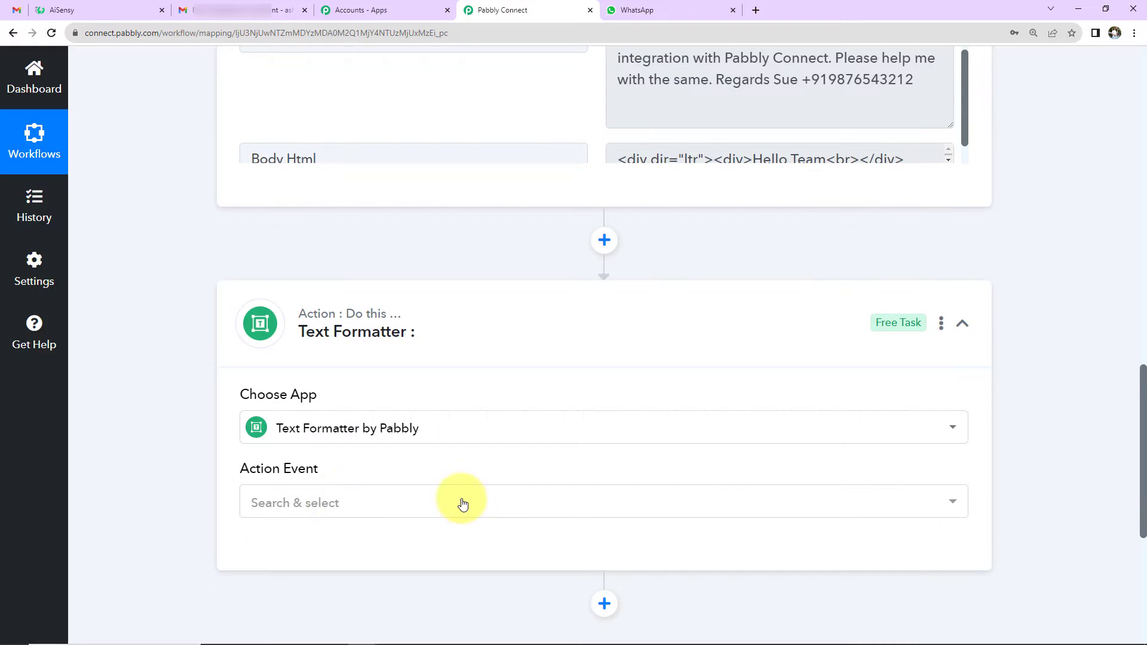
pyautogui.click(322, 503)
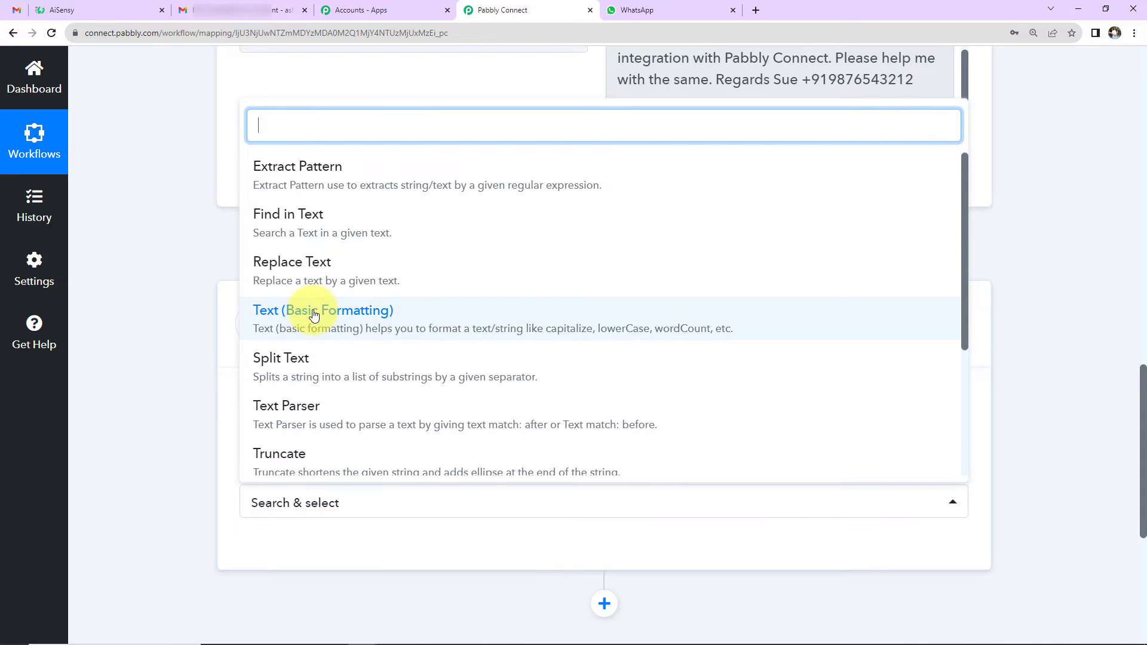
pyautogui.click(315, 315)
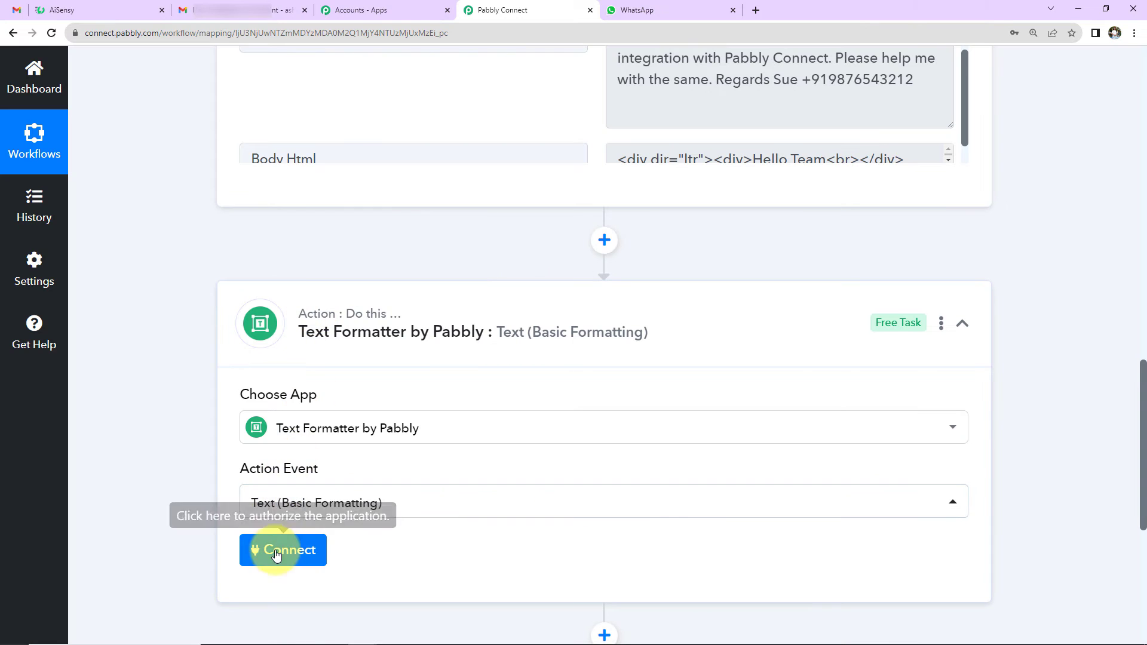
pyautogui.click(276, 552)
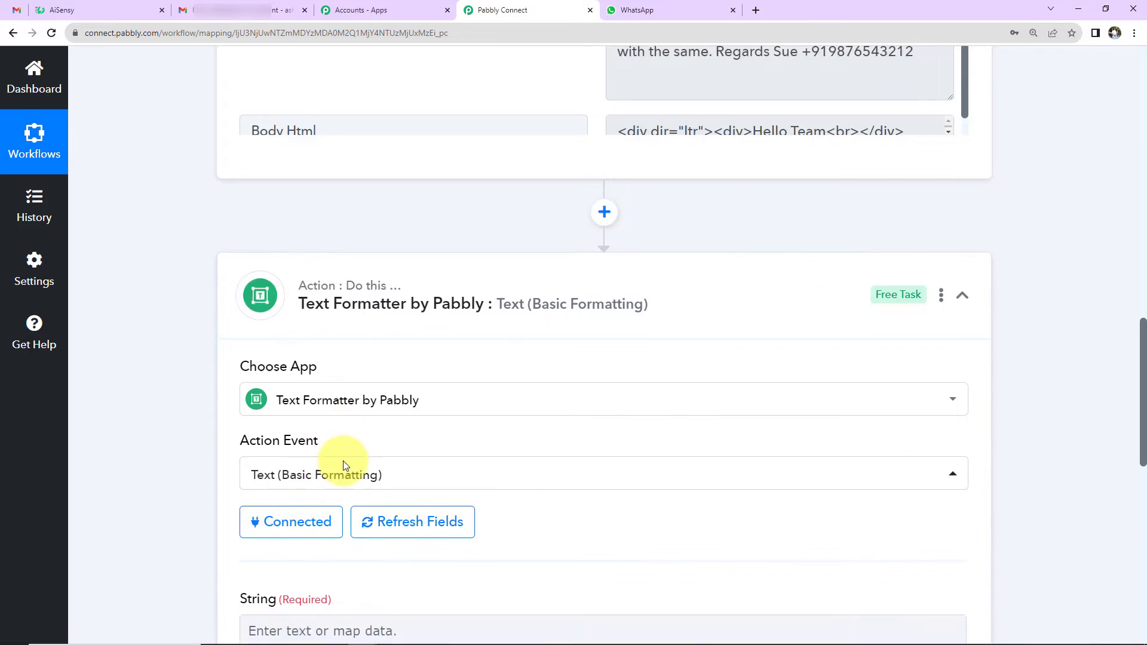
# Map the Email Parser's Body Text into the Text Formatter's String field.
pyautogui.scroll(-5, 343, 464)
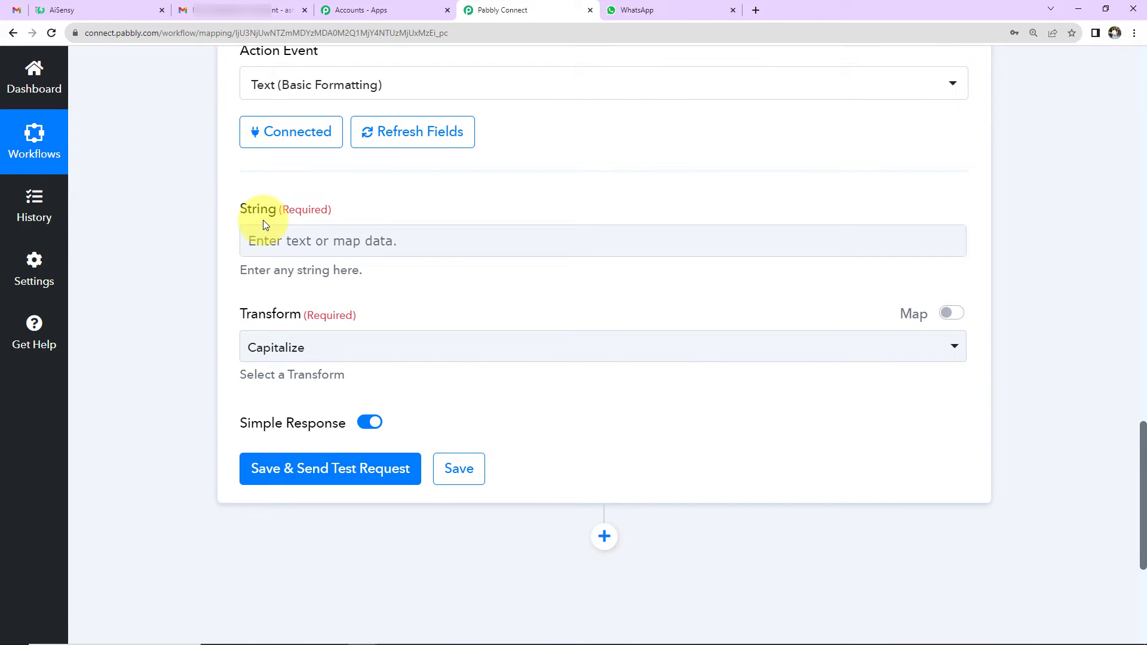
pyautogui.click(269, 242)
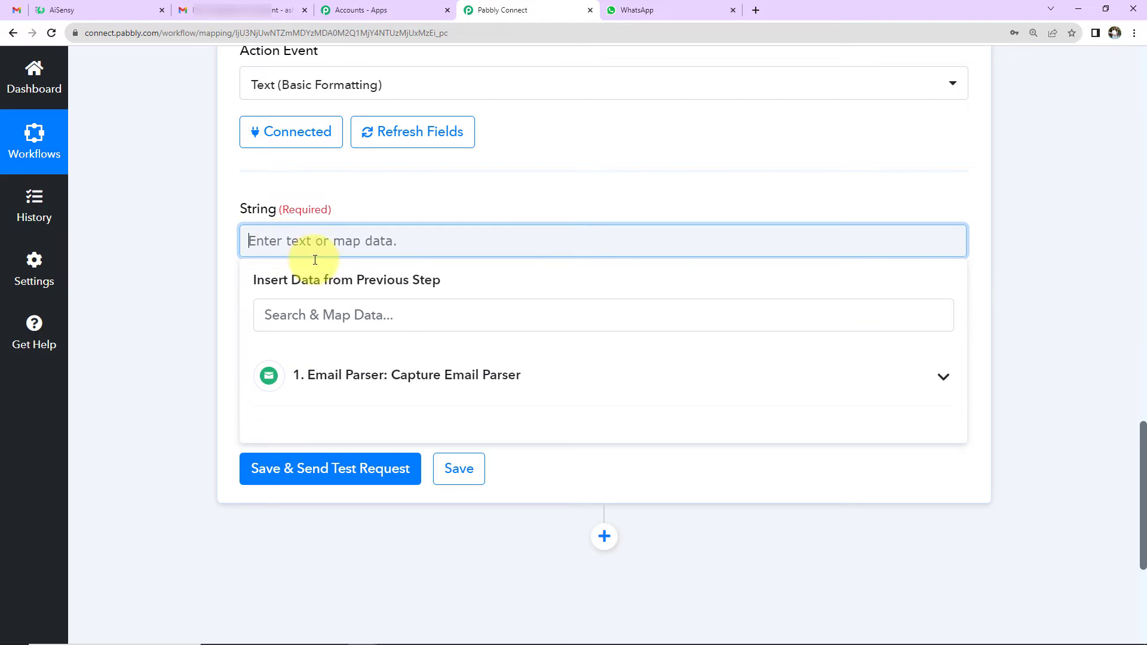
pyautogui.click(348, 375)
pyautogui.scroll(-5, 365, 469)
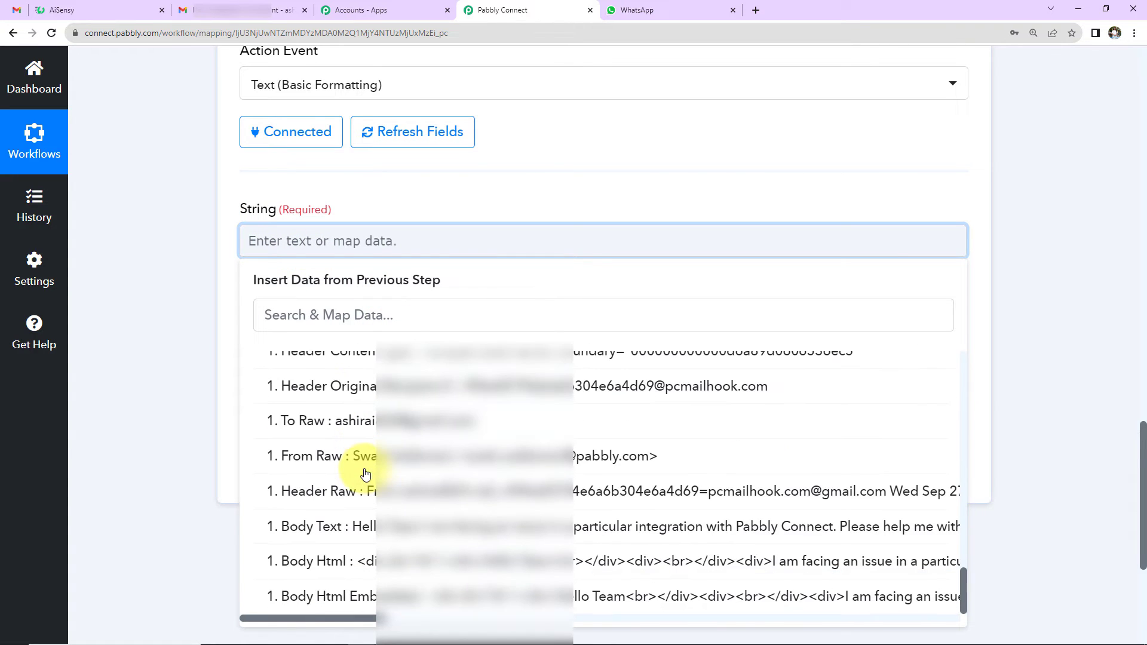
pyautogui.click(363, 528)
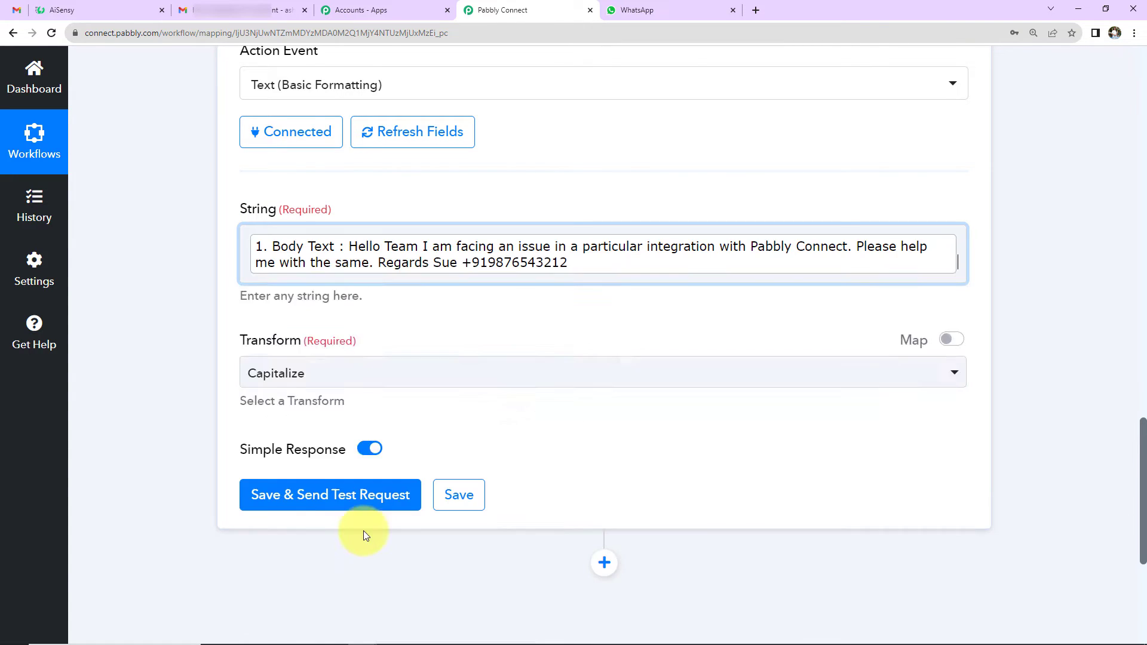
pyautogui.click(167, 396)
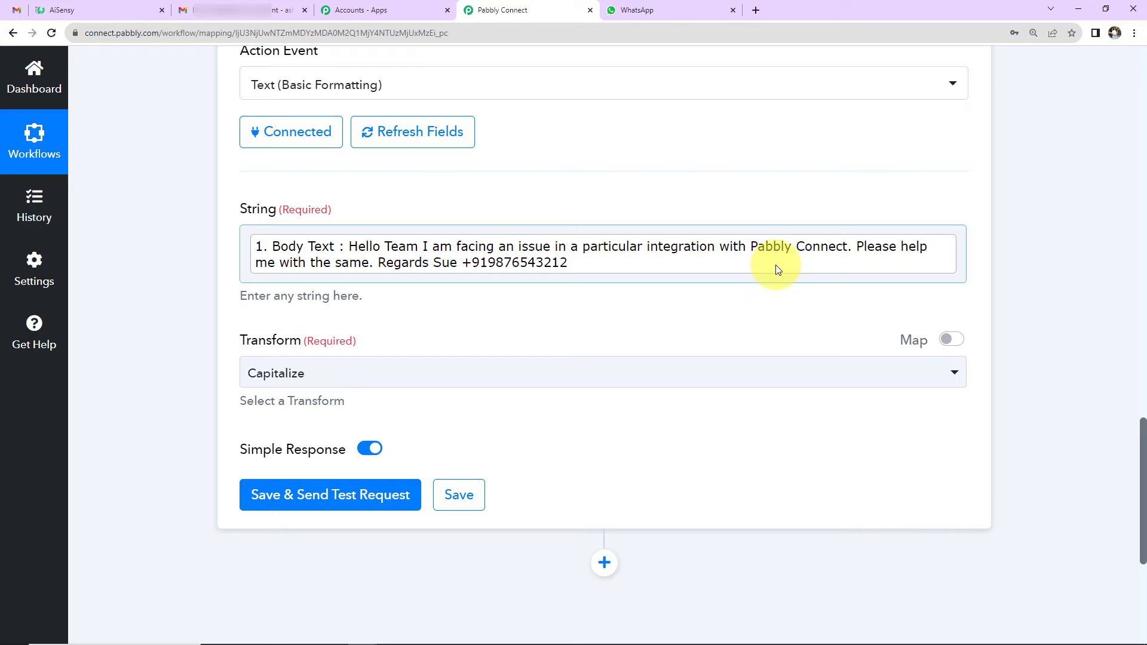
pyautogui.click(298, 374)
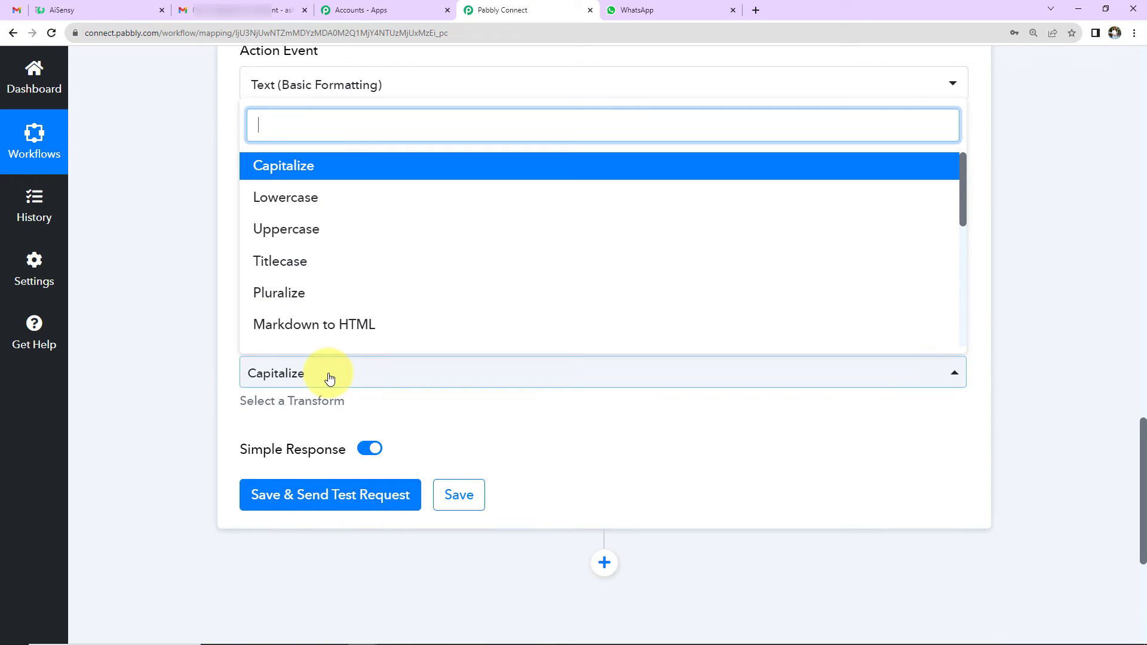
pyautogui.scroll(-2, 335, 317)
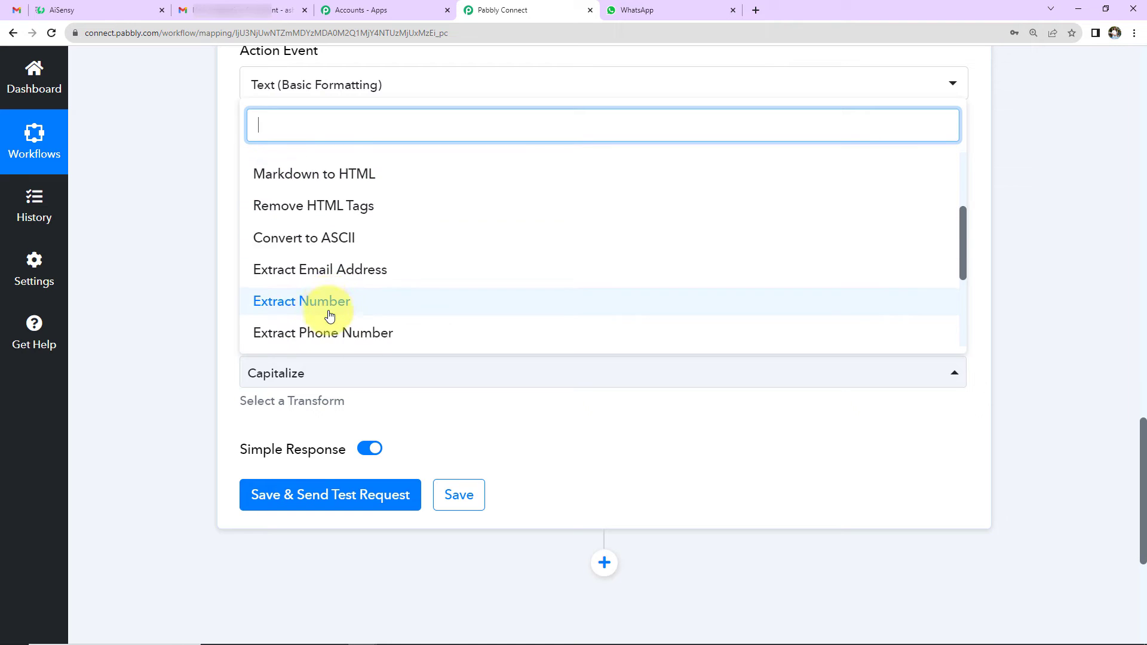
pyautogui.scroll(-2, 330, 316)
pyautogui.click(325, 203)
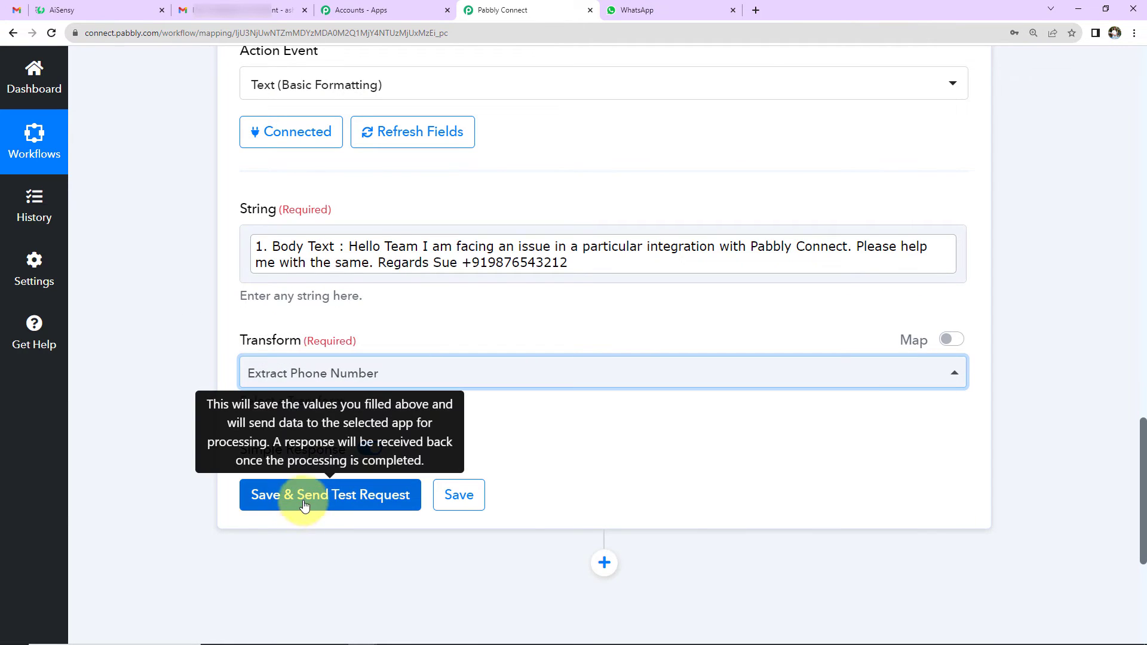
pyautogui.click(305, 496)
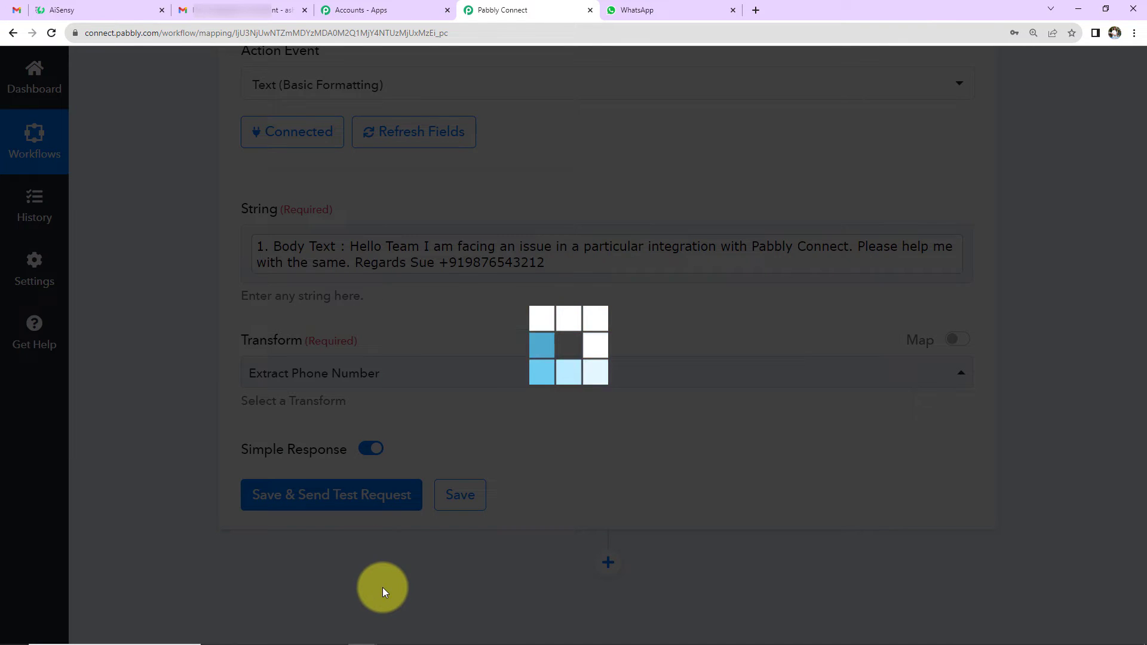
pyautogui.scroll(-1, 937, 471)
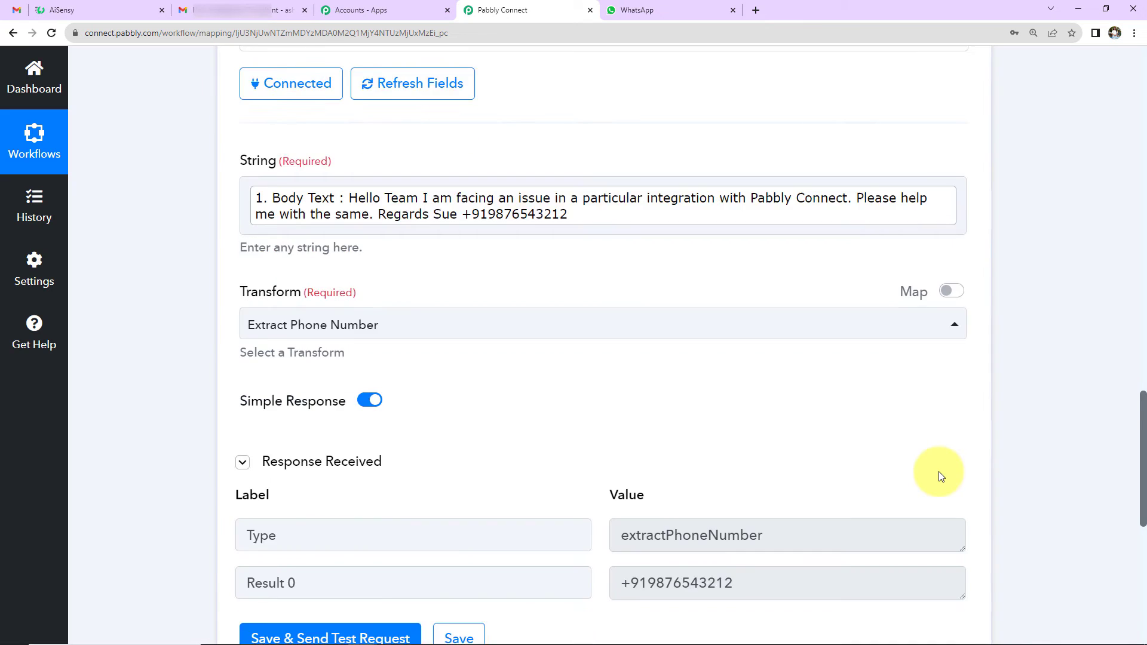
pyautogui.scroll(-2, 937, 471)
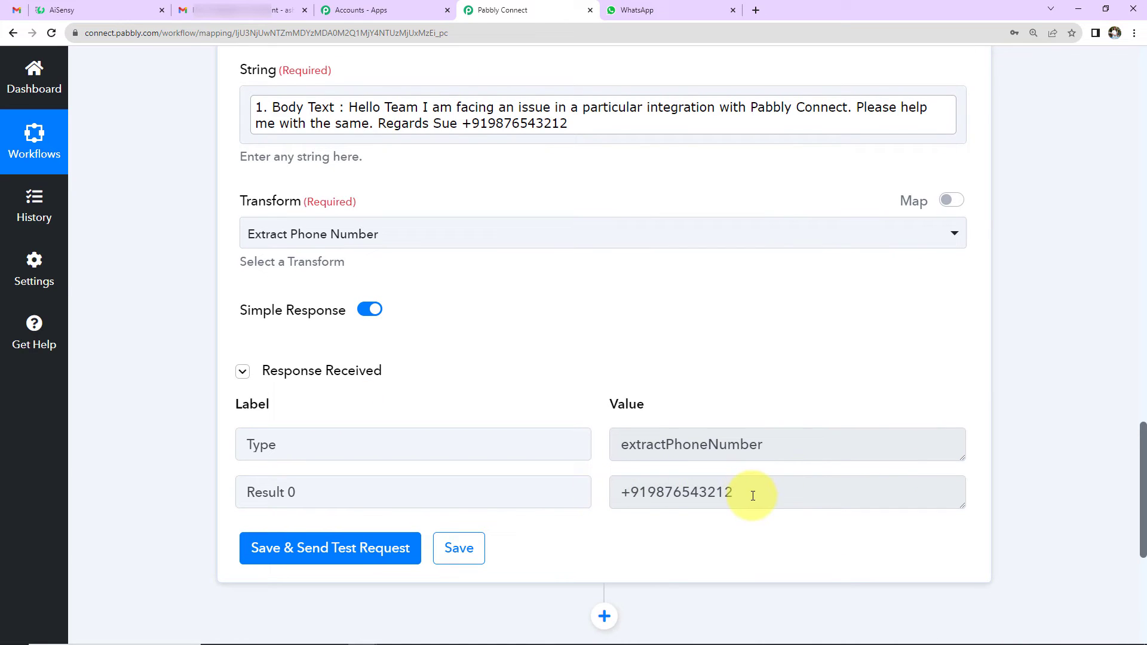
pyautogui.scroll(-5, 926, 397)
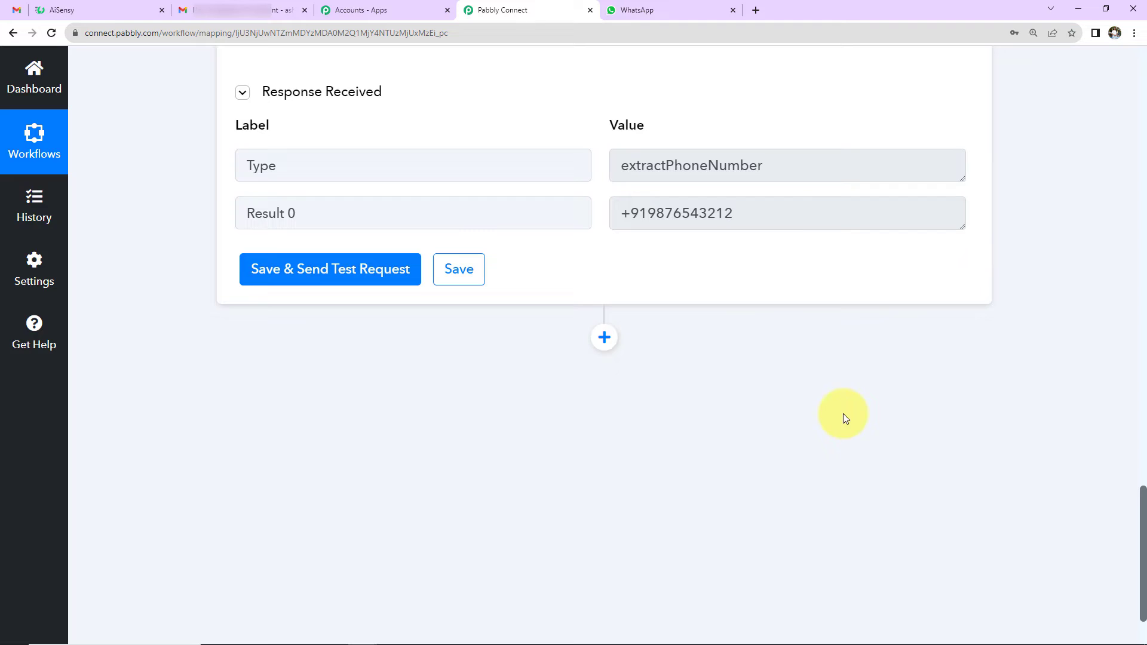
# Add a WhatsApp by AiSensy action step with the Send Template Message event.
pyautogui.click(604, 337)
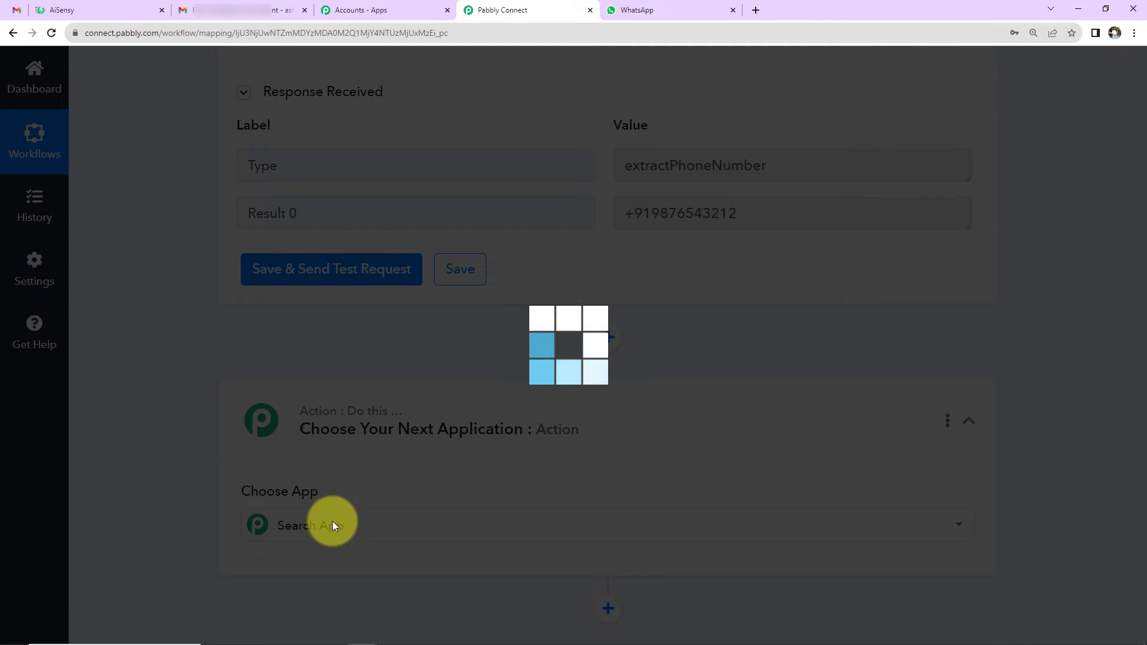
pyautogui.click(326, 524)
pyautogui.write('whatsa')
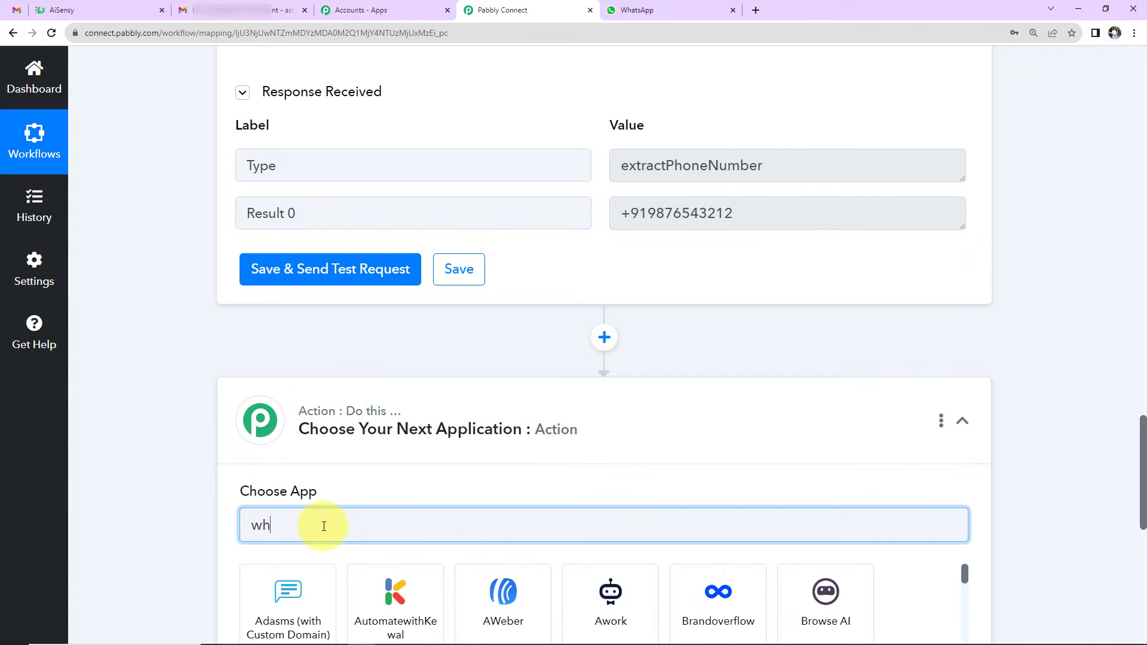
pyautogui.click(681, 575)
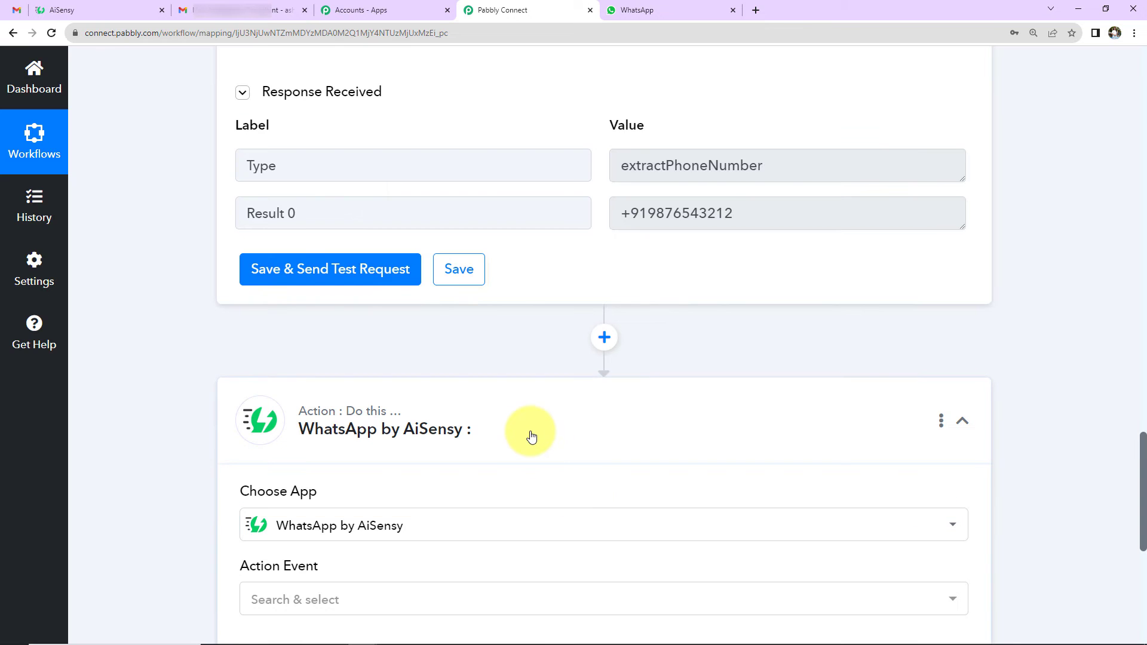
pyautogui.scroll(-1, 453, 433)
pyautogui.click(371, 460)
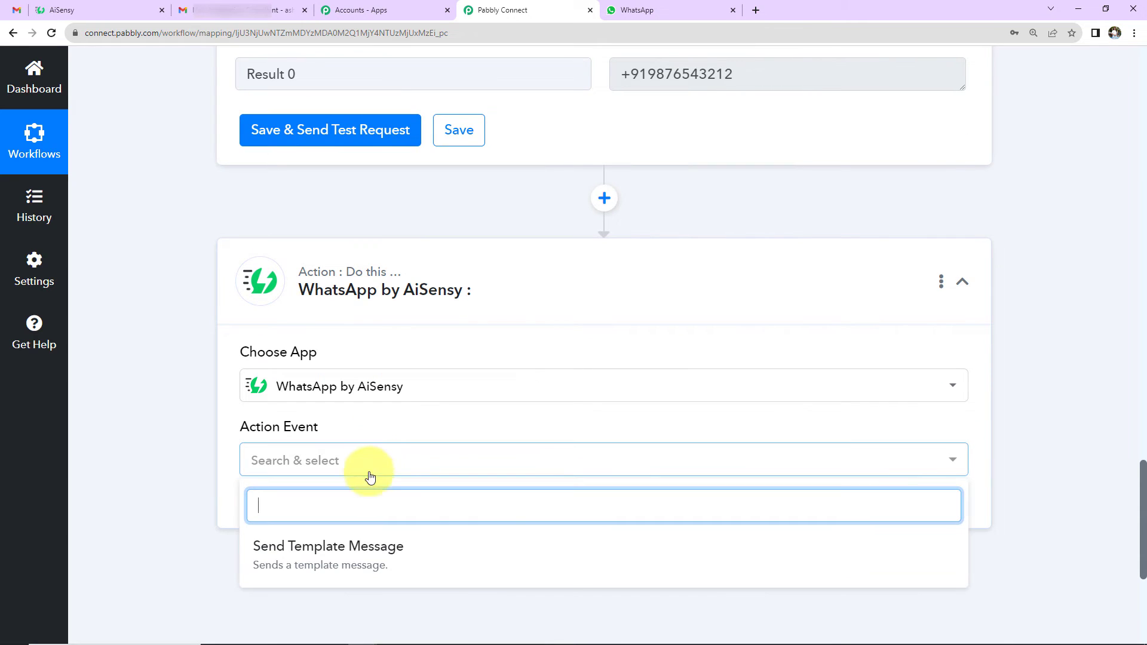
pyautogui.click(334, 544)
# Start a new AiSensy connection and go to the AiSensy dashboard for the API key.
pyautogui.click(303, 509)
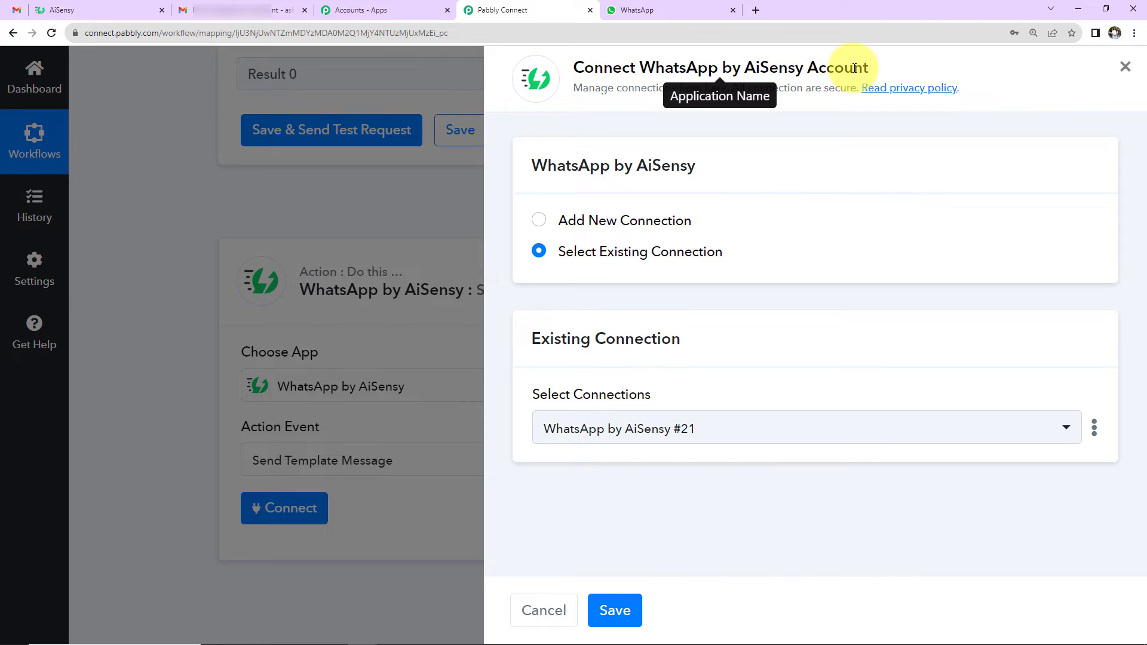
pyautogui.click(536, 221)
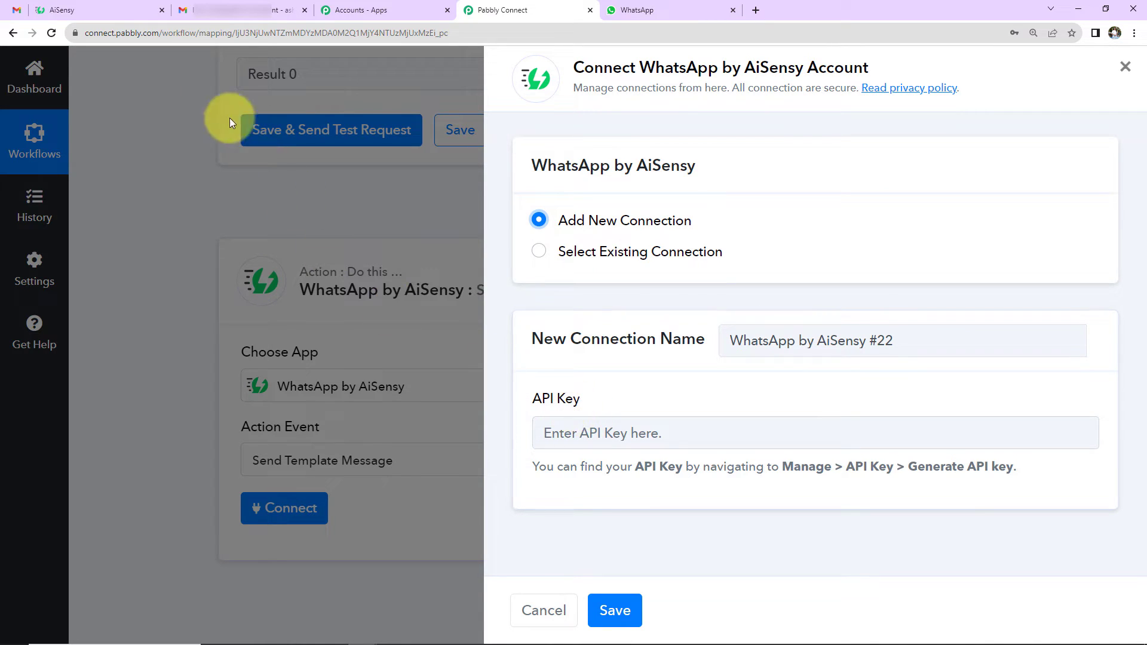
pyautogui.click(120, 17)
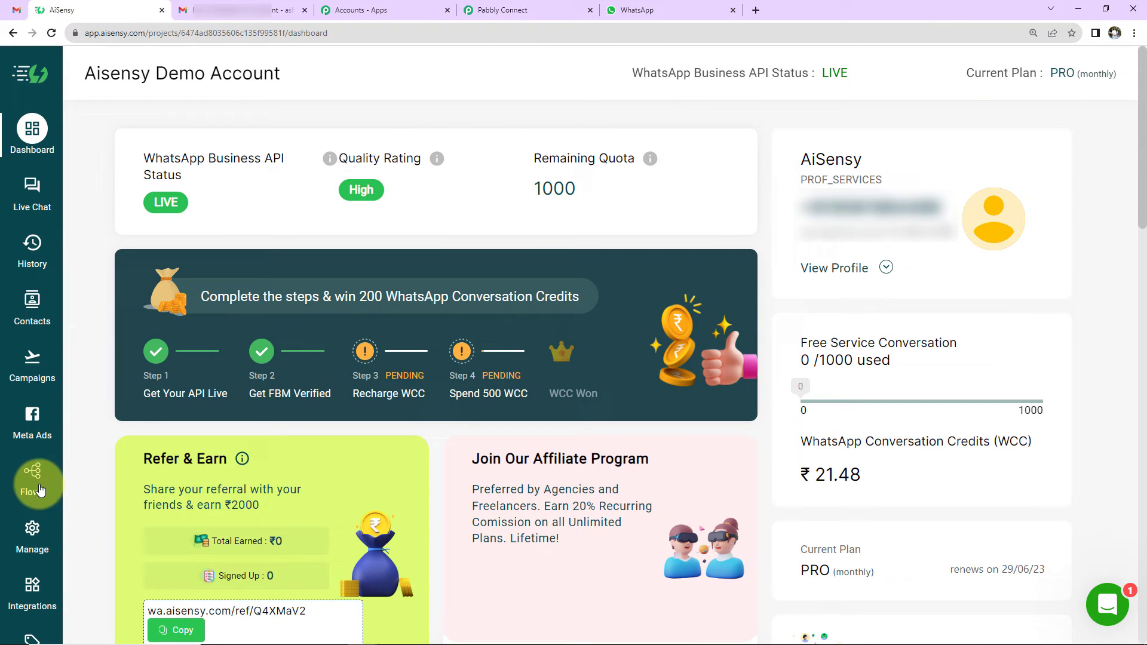
# Copy the API key from AiSensy's Manage > API Key page and return to the connection form.
pyautogui.click(33, 538)
pyautogui.click(141, 453)
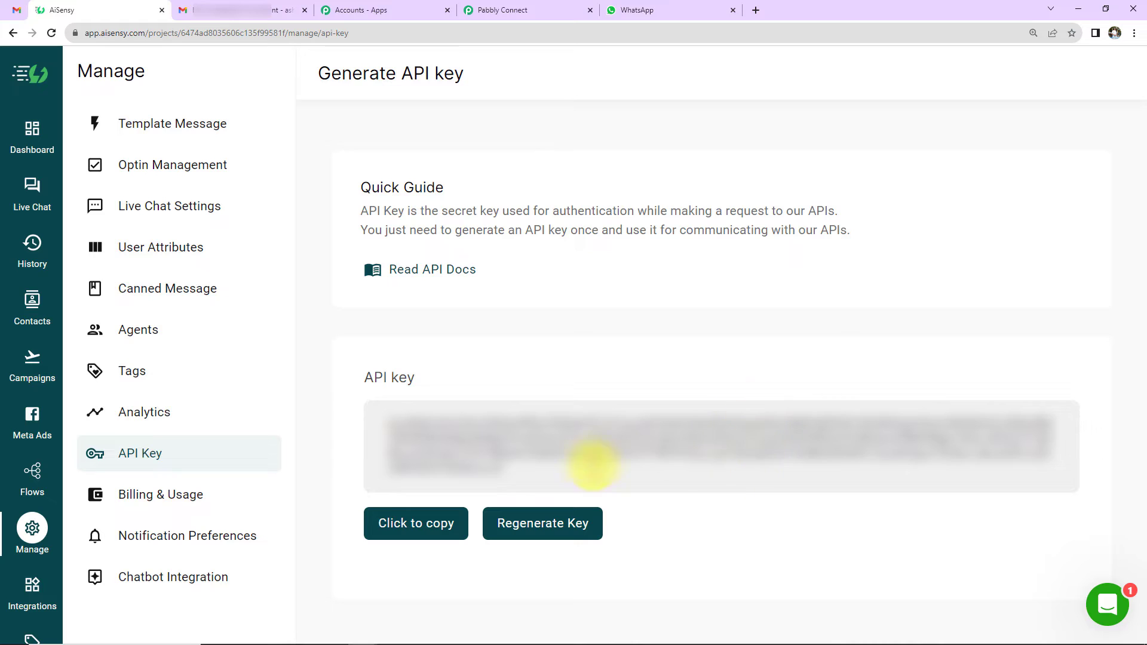
pyautogui.click(373, 521)
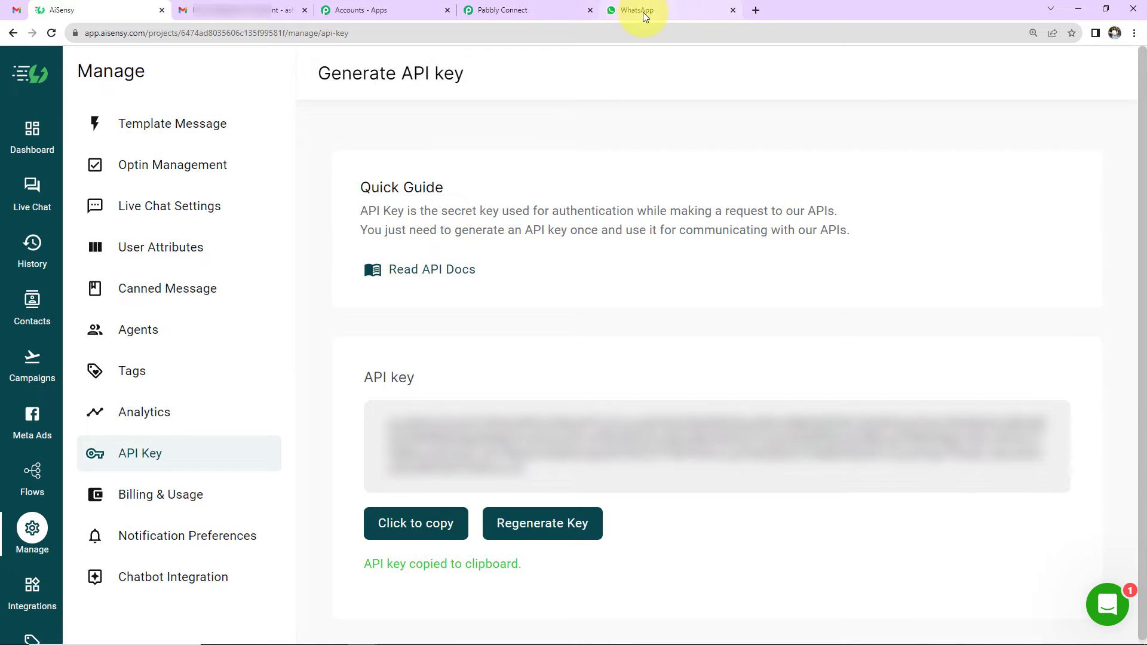
pyautogui.click(539, 12)
pyautogui.click(560, 431)
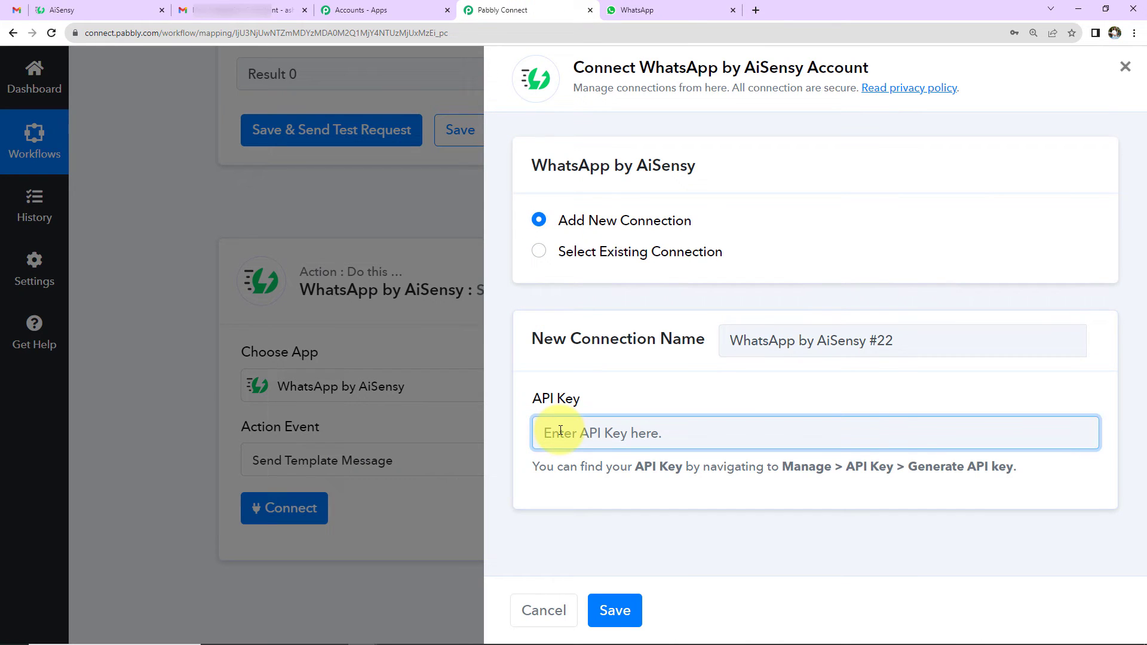
# Paste the API key into the AiSensy connection, save it, then return to AiSensy.
pyautogui.hotkey('ctrl', 'v')
pyautogui.click(612, 608)
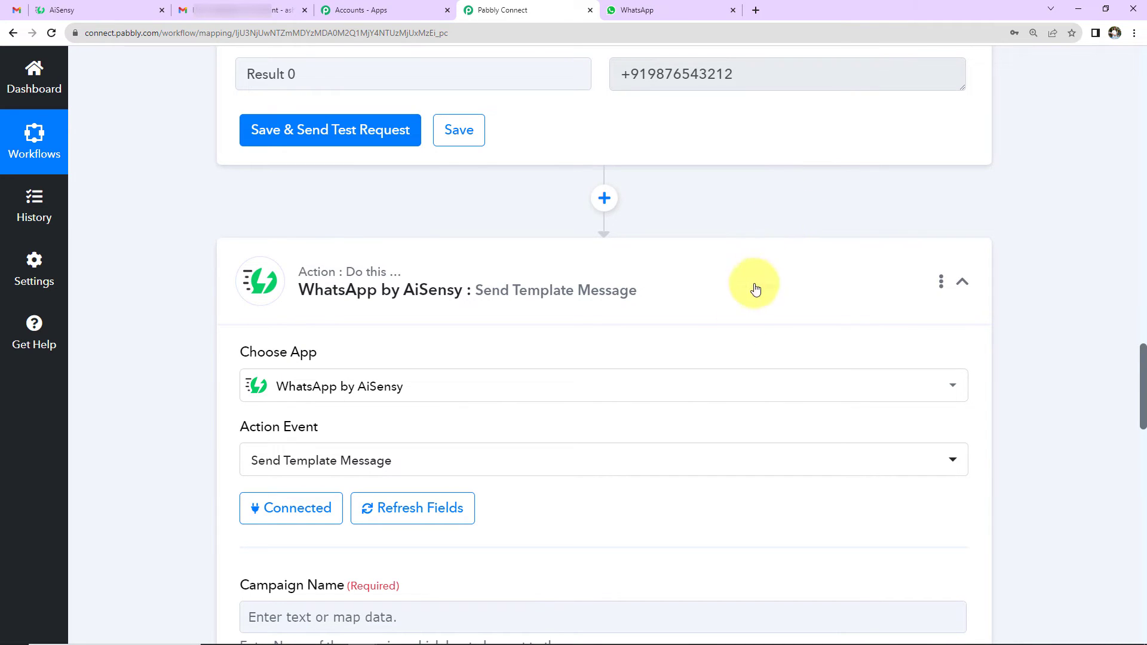
pyautogui.scroll(-7, 739, 325)
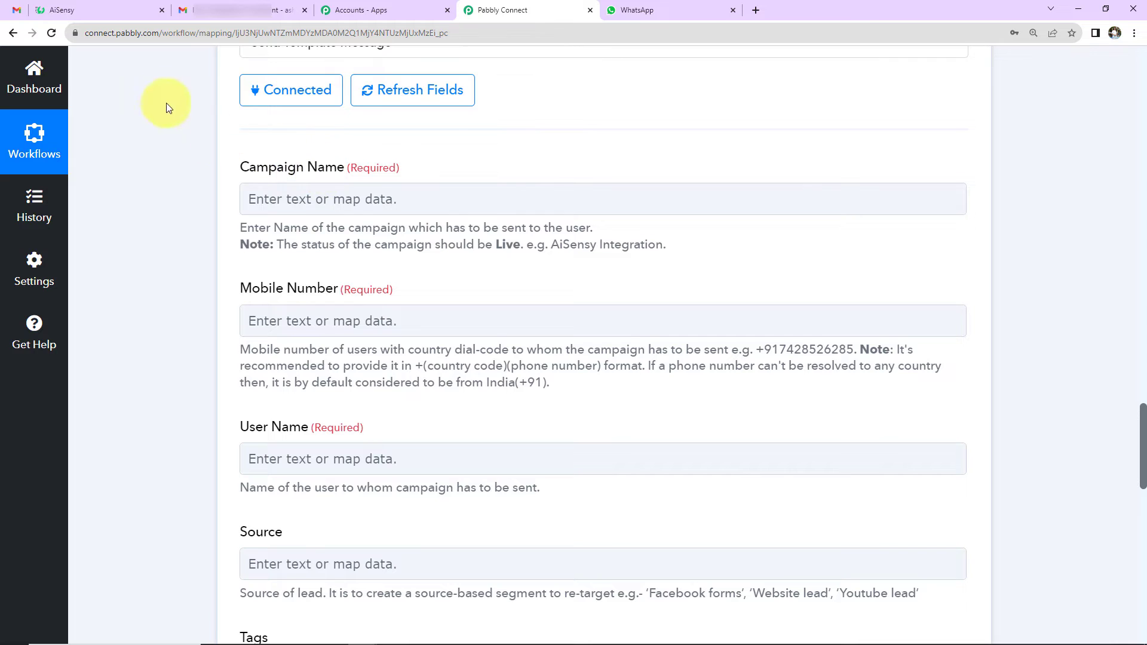
pyautogui.click(111, 15)
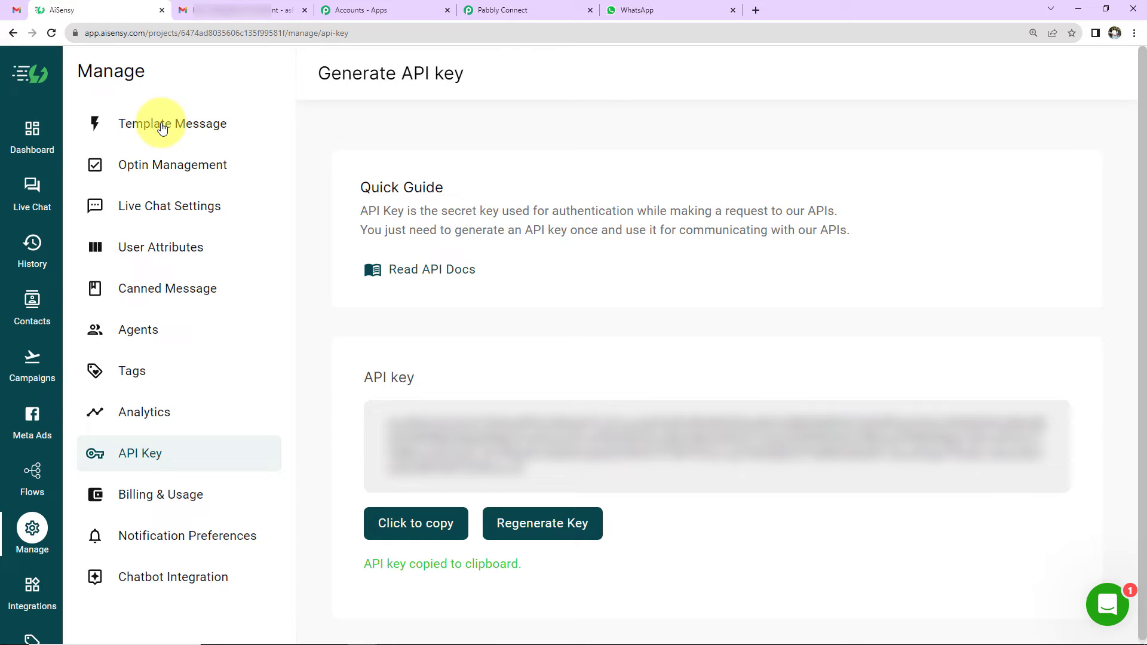
# Review the Emails campaign's 'Email Received!' template and copy the campaign name 'Emails'.
pyautogui.click(32, 375)
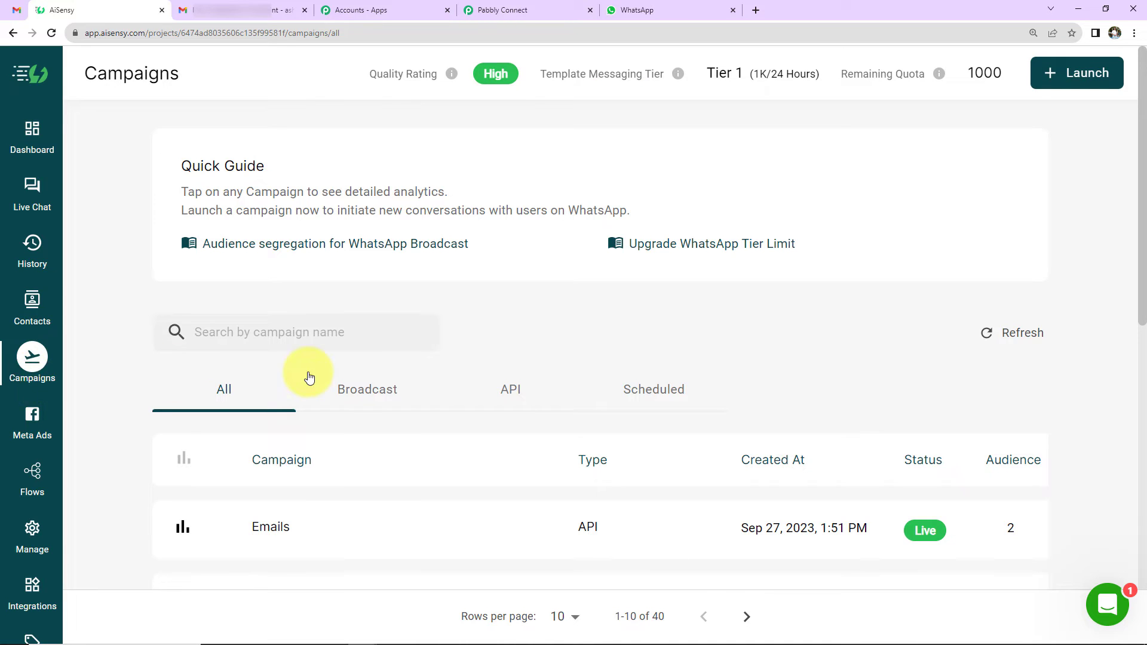
pyautogui.scroll(-2, 305, 418)
pyautogui.click(274, 391)
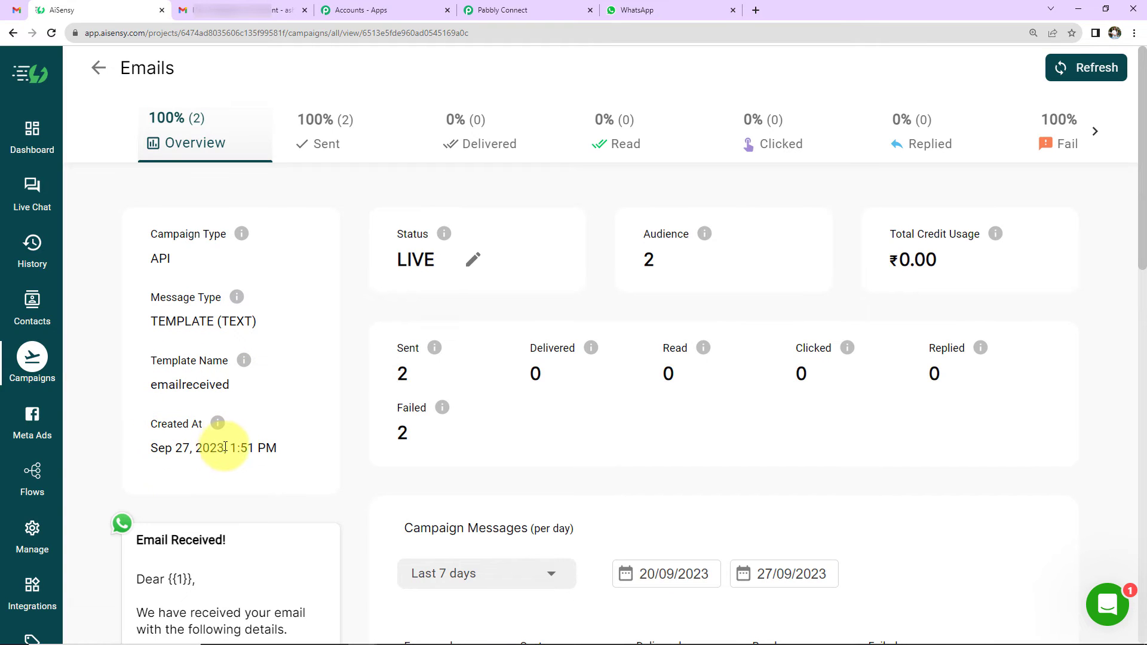
pyautogui.scroll(-5, 297, 369)
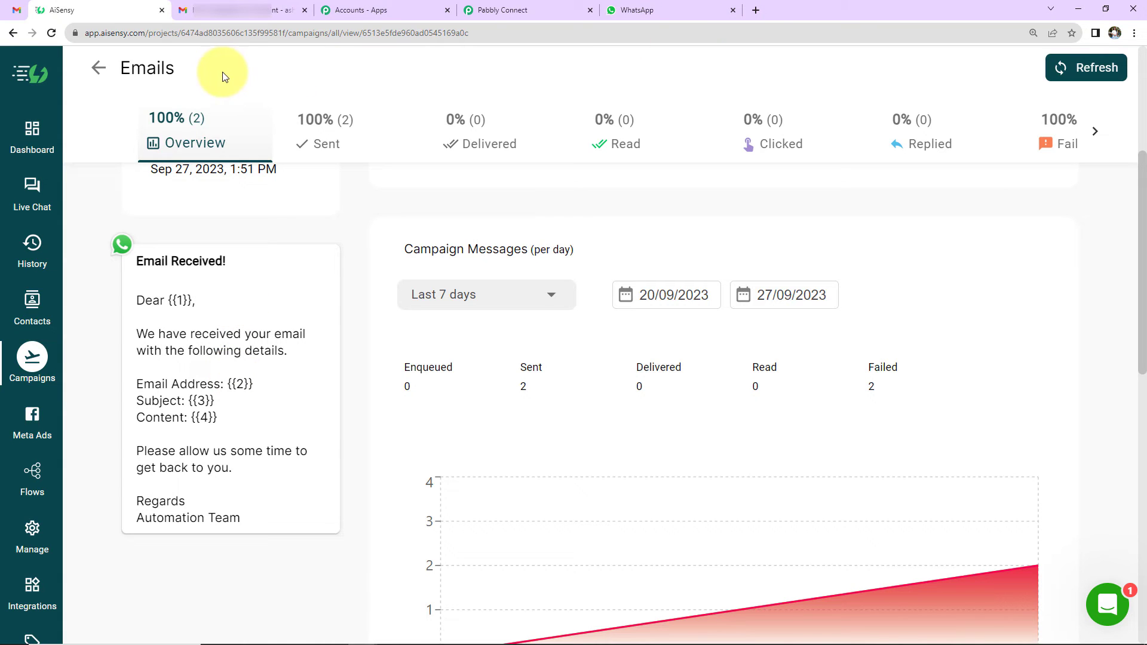
pyautogui.doubleClick(129, 67)
pyautogui.rightClick(129, 67)
pyautogui.click(149, 75)
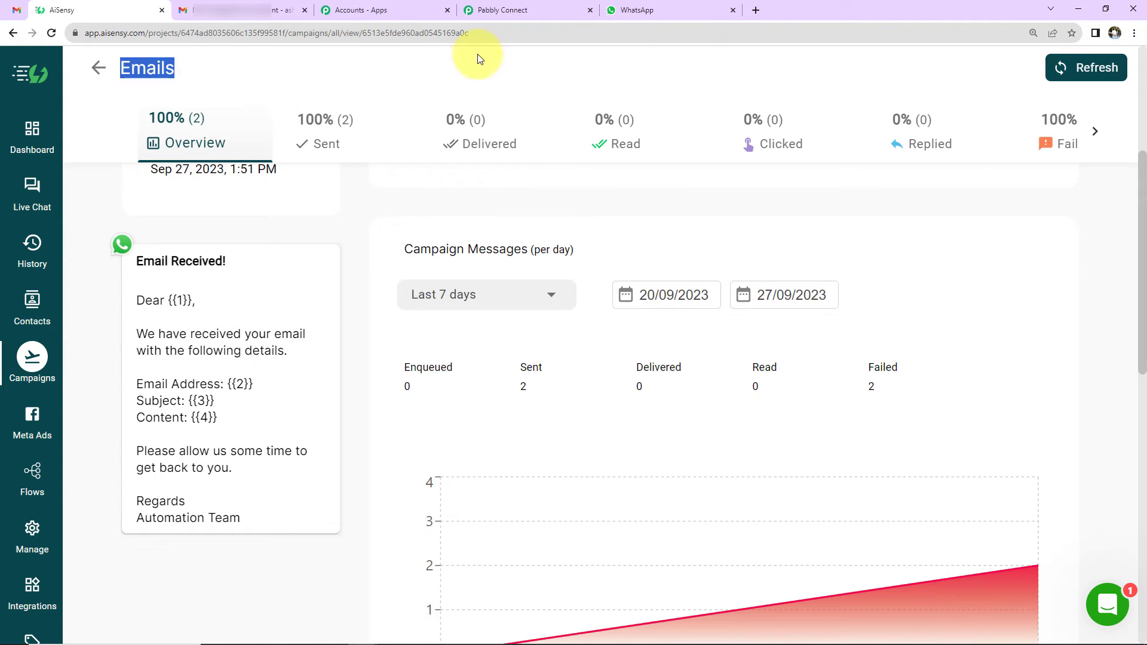
pyautogui.click(526, 10)
# Paste 'Emails' into the Campaign Name field.
pyautogui.click(393, 203)
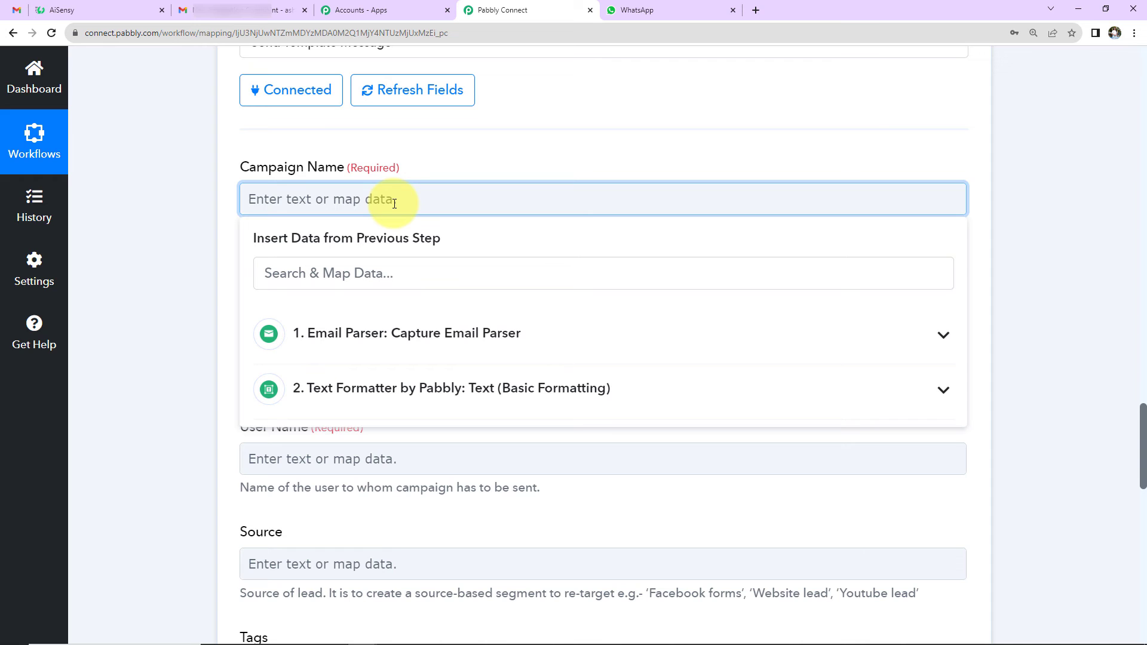
pyautogui.hotkey('ctrl', 'v')
pyautogui.press('BackSpace')
pyautogui.press('BackSpace')
pyautogui.press('BackSpace')
pyautogui.press('BackSpace')
pyautogui.press('BackSpace')
pyautogui.press('BackSpace')
pyautogui.press('BackSpace')
pyautogui.press('BackSpace')
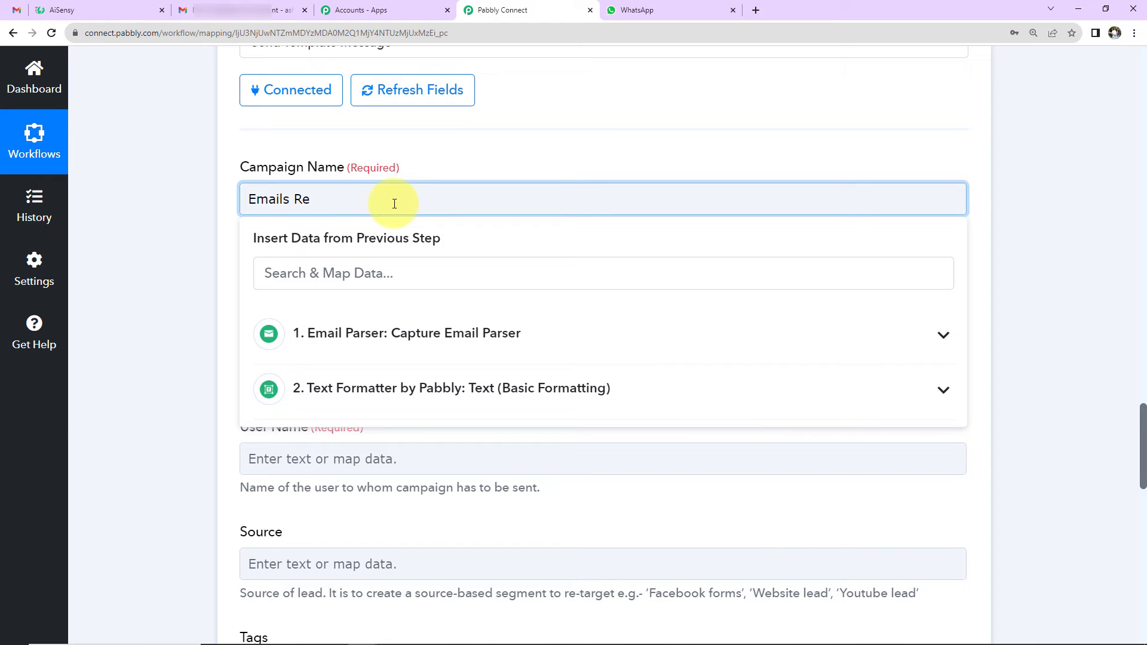
pyautogui.click(214, 232)
pyautogui.scroll(-2, 223, 248)
# Map the Text Formatter's extracted phone number into Mobile Number.
pyautogui.click(285, 189)
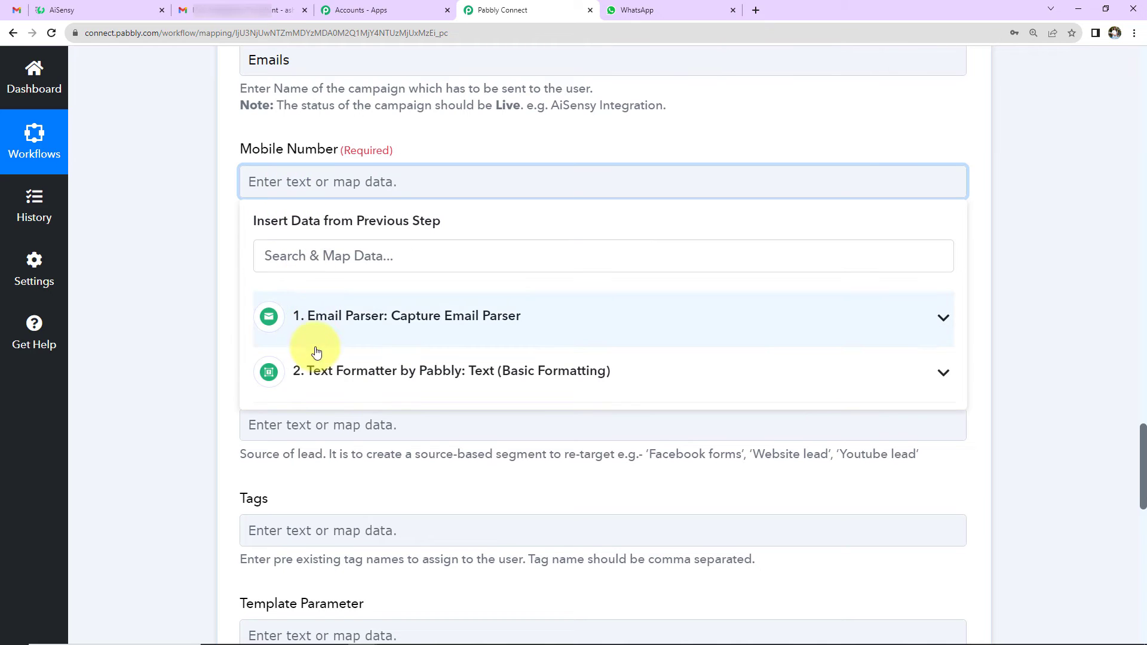
pyautogui.click(313, 371)
pyautogui.click(296, 452)
pyautogui.click(152, 318)
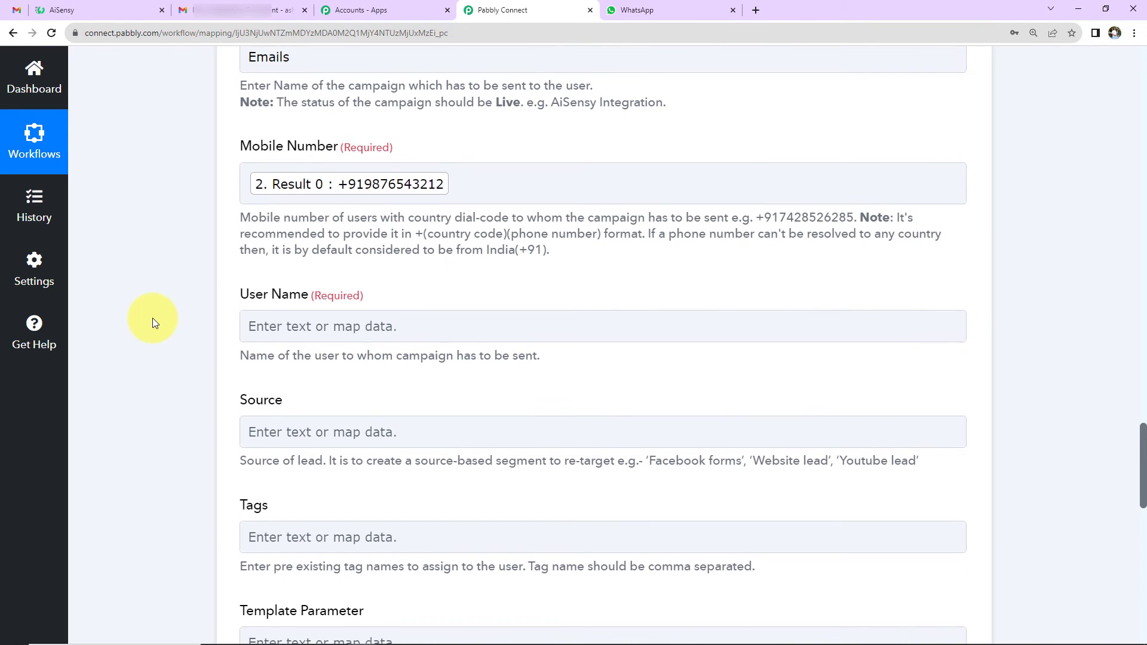
pyautogui.scroll(-2, 152, 318)
pyautogui.scroll(2, 321, 267)
pyautogui.click(400, 205)
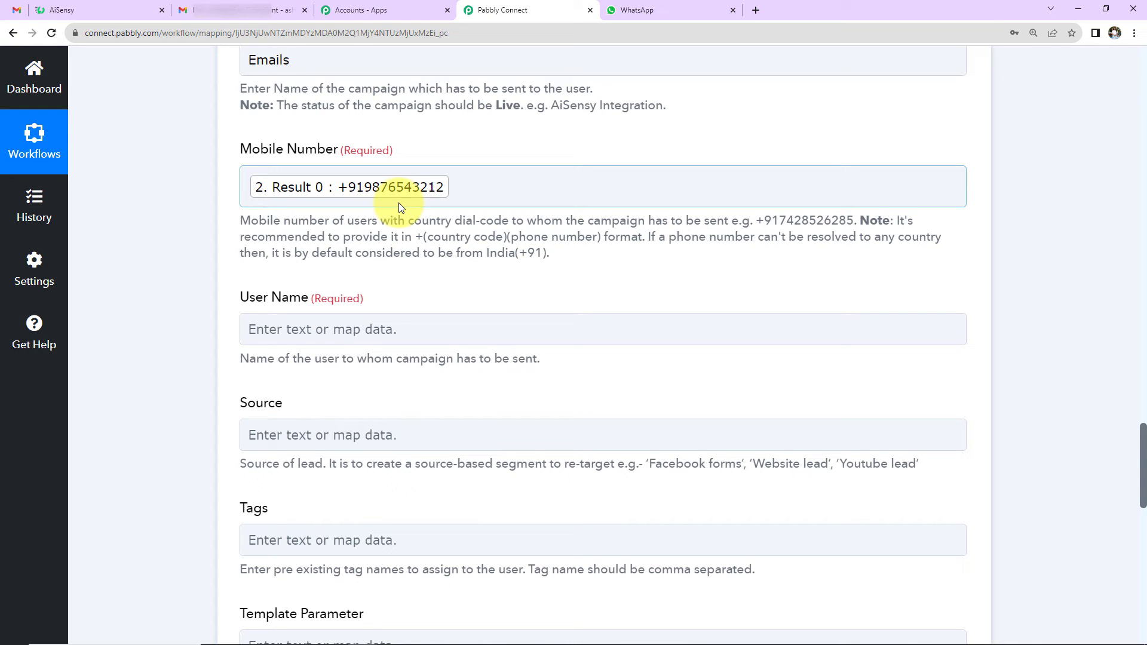
pyautogui.scroll(-2, 298, 272)
# Map the Email Parser's From 0 Display sender name into User Name.
pyautogui.click(333, 189)
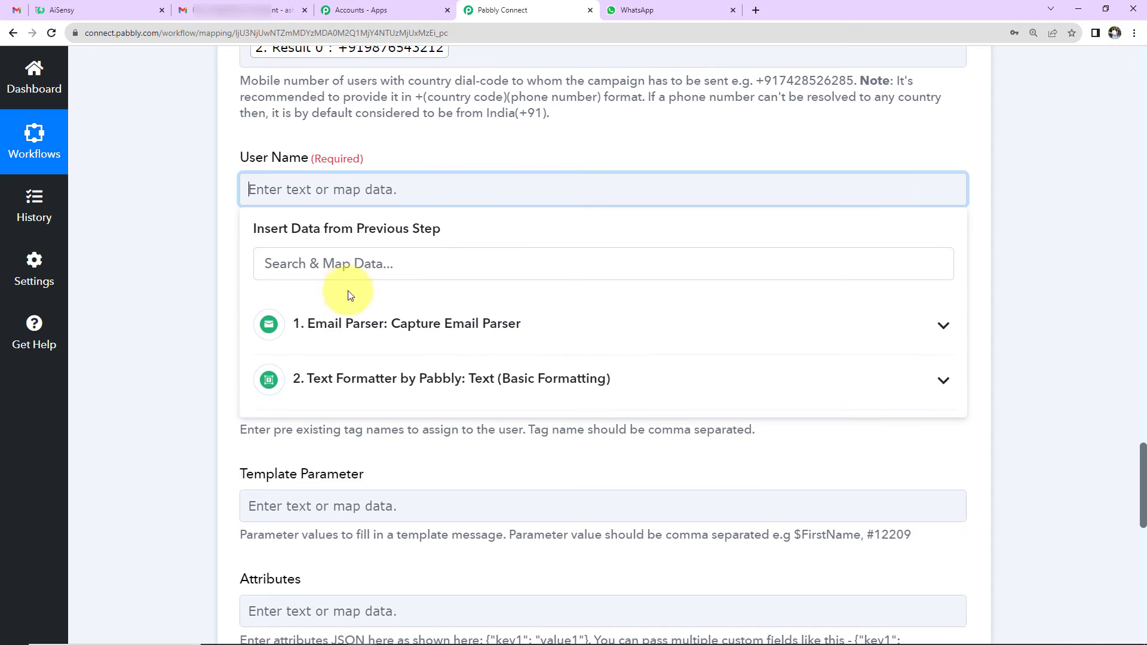
pyautogui.click(344, 323)
pyautogui.click(338, 476)
pyautogui.click(171, 345)
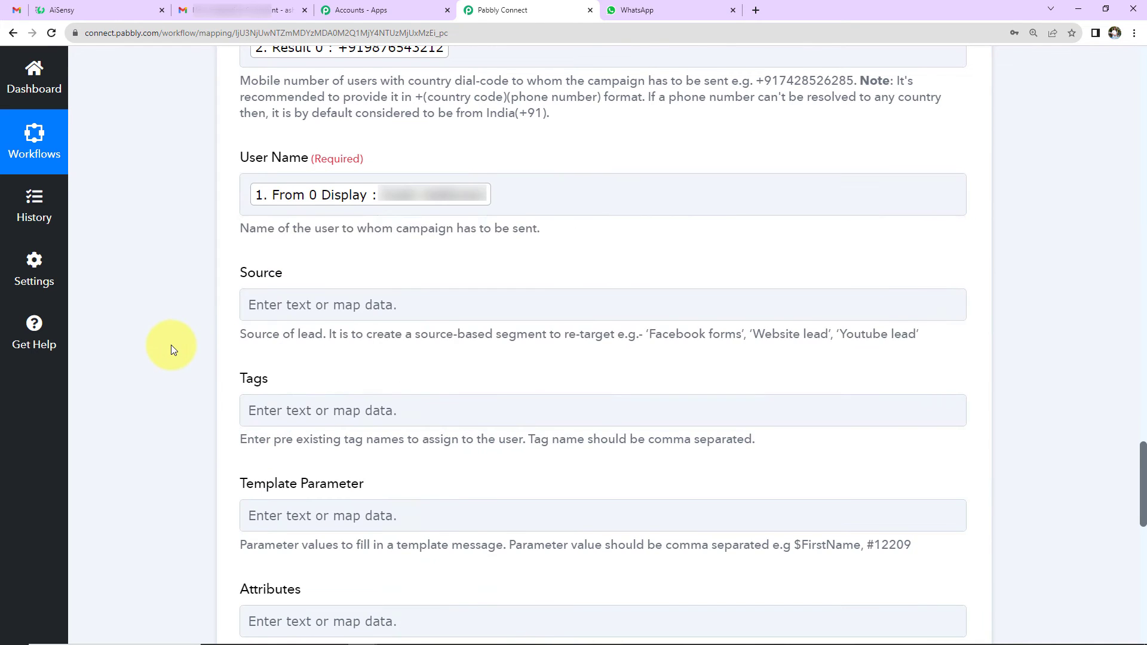
pyautogui.scroll(-2, 170, 345)
# Set Source to 'Email' and Tags to 'New Email', then check the AiSensy template's placeholders.
pyautogui.click(290, 166)
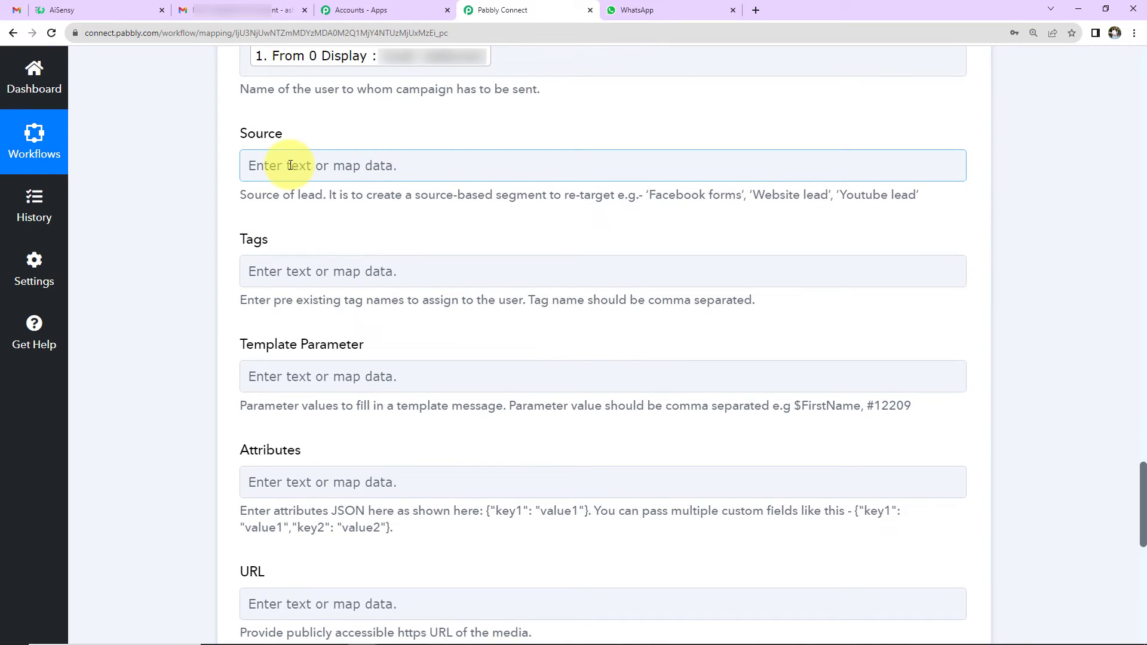
pyautogui.write('Email')
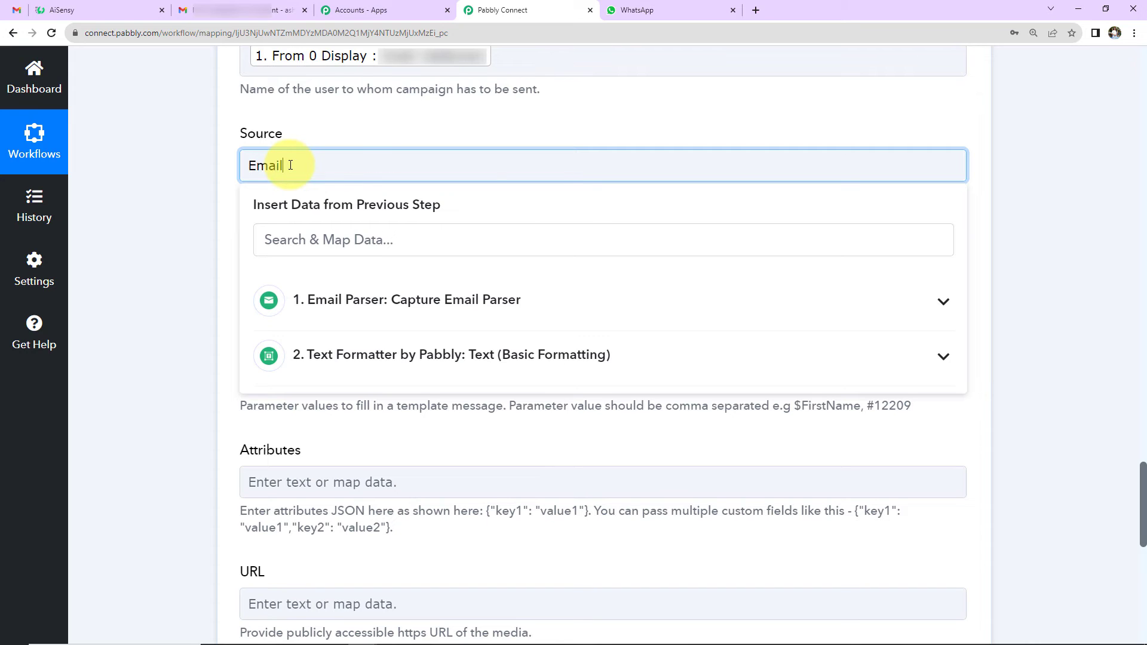
pyautogui.click(186, 184)
pyautogui.click(300, 273)
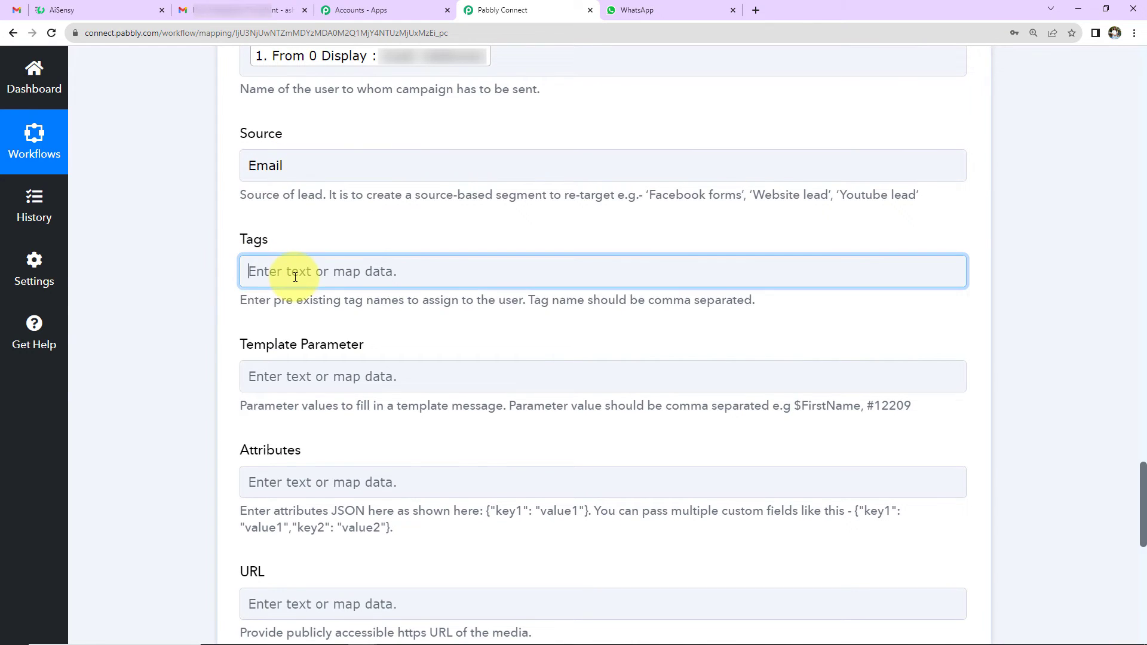
pyautogui.write('New Email')
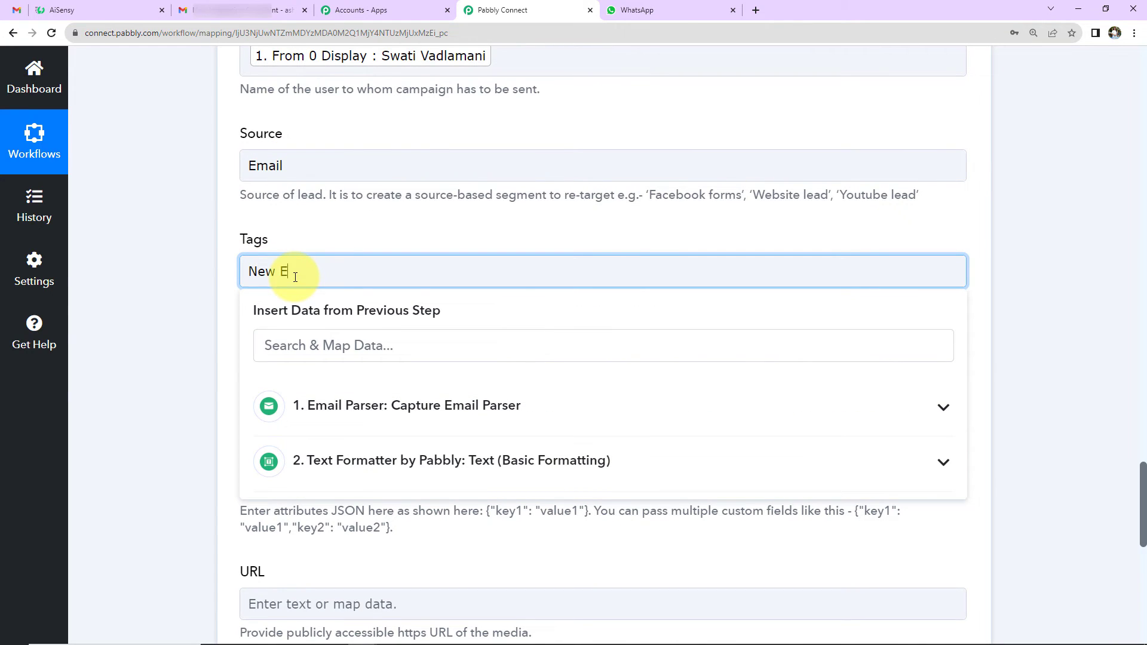
pyautogui.click(139, 249)
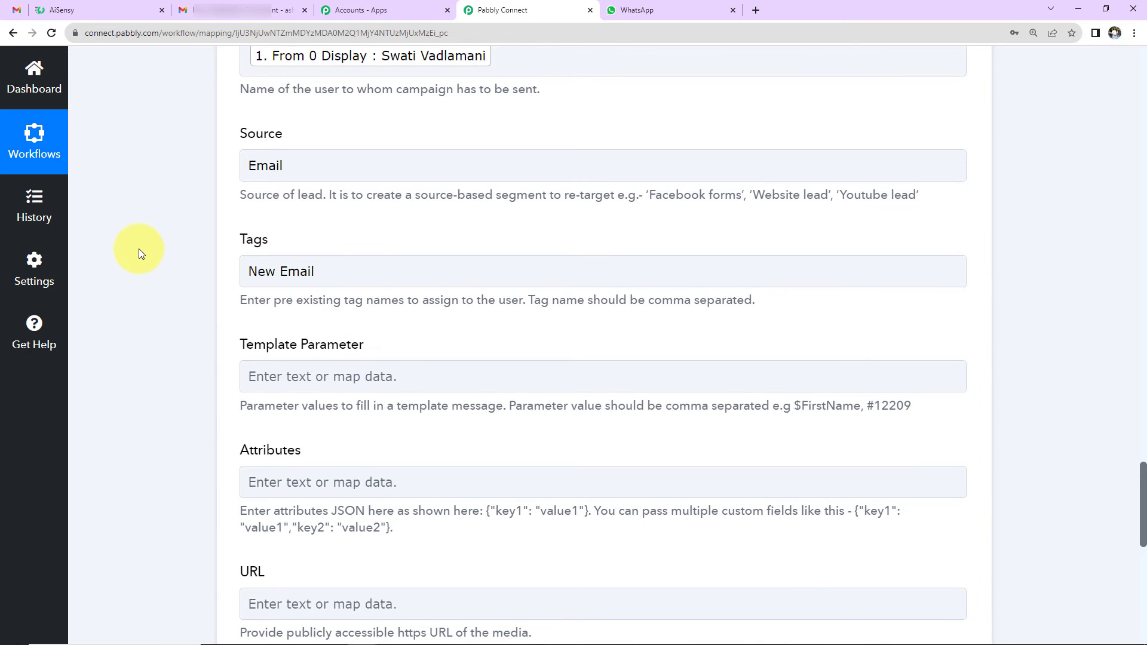
pyautogui.scroll(-2, 139, 248)
pyautogui.click(265, 235)
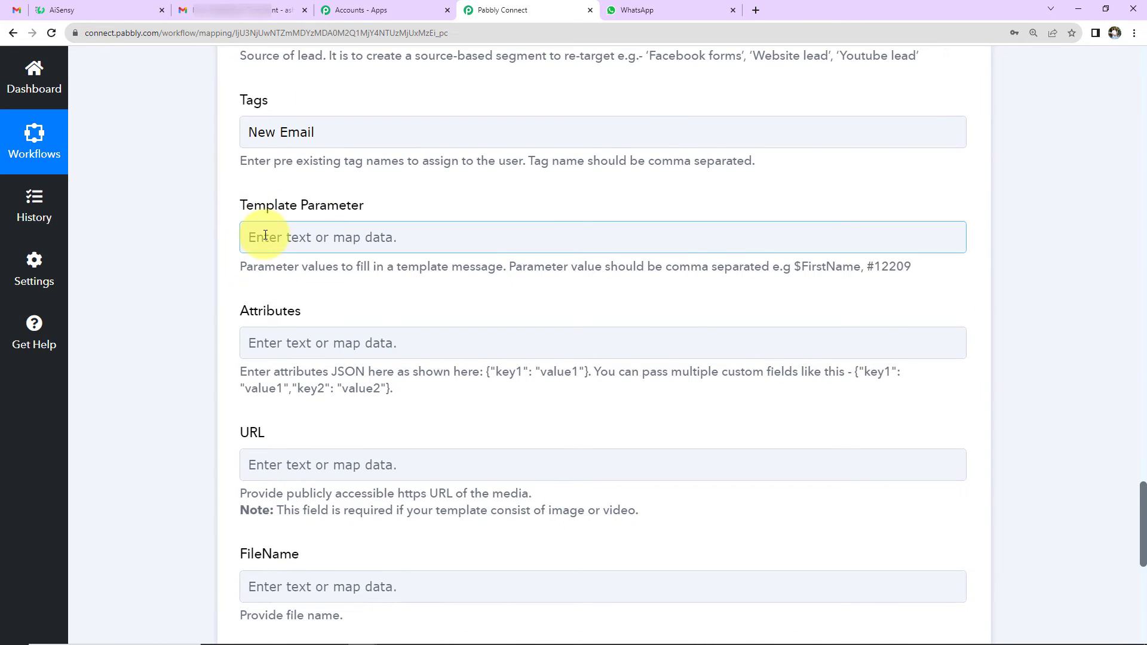
pyautogui.click(144, 11)
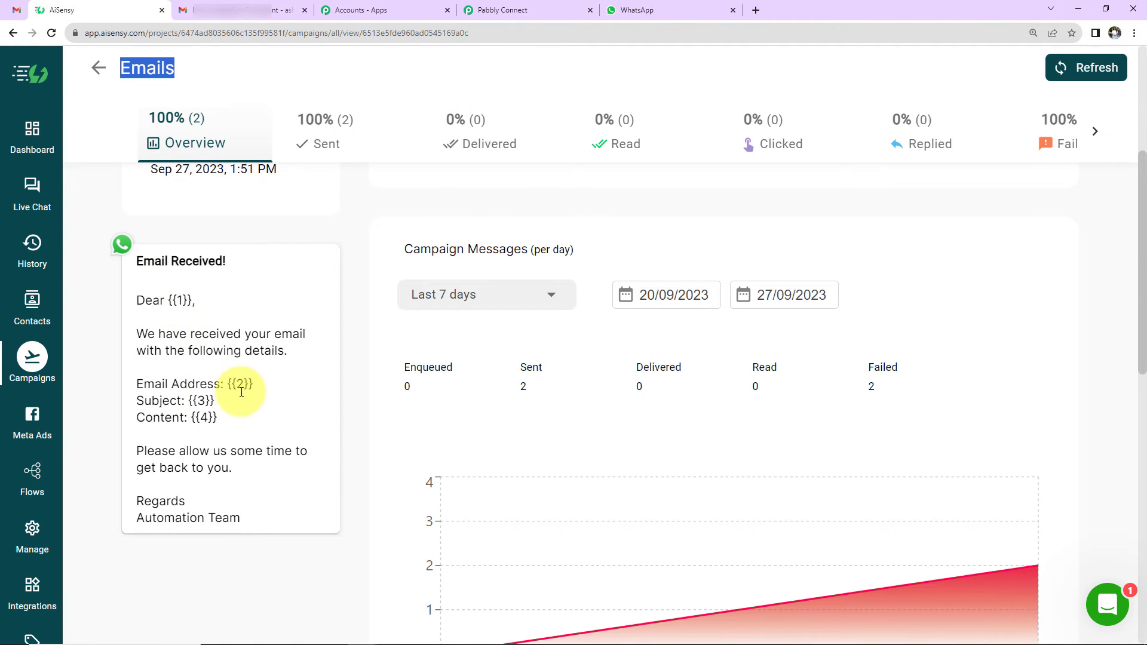
# Map the sender's display name and email address into Template Parameter.
pyautogui.click(519, 13)
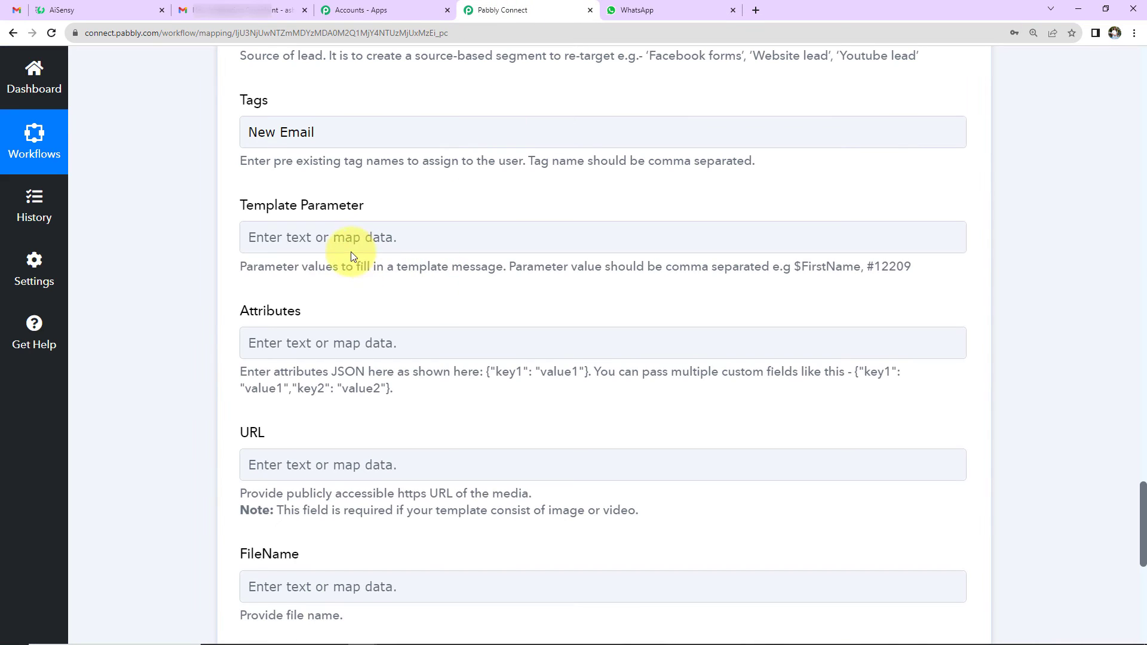
pyautogui.click(331, 238)
pyautogui.click(322, 370)
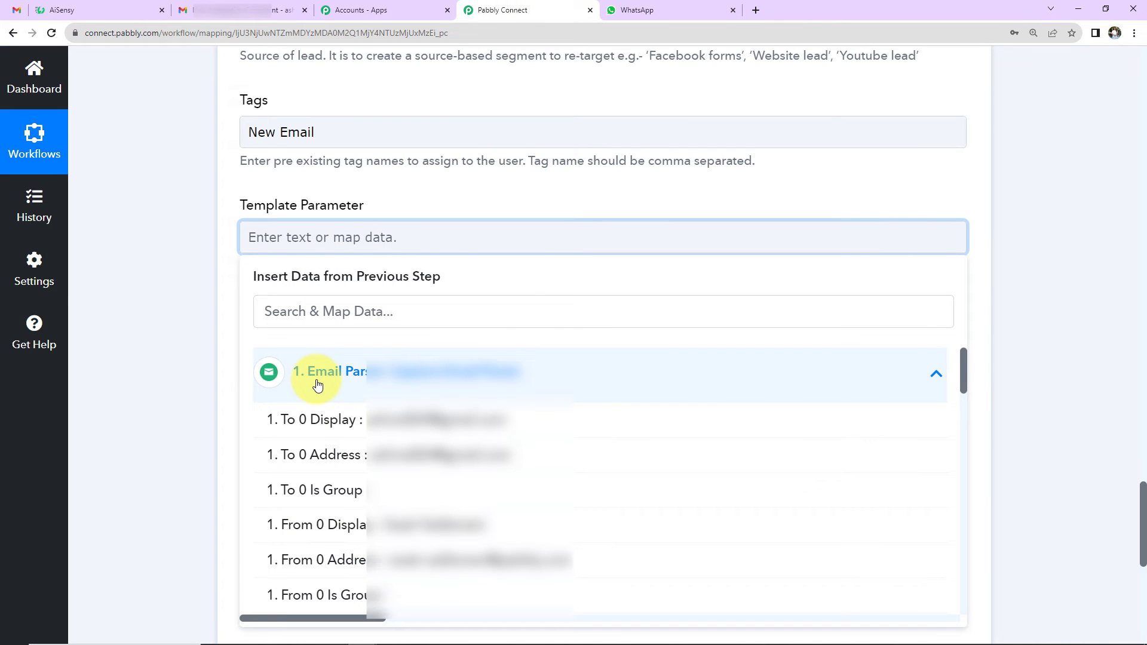
pyautogui.click(342, 532)
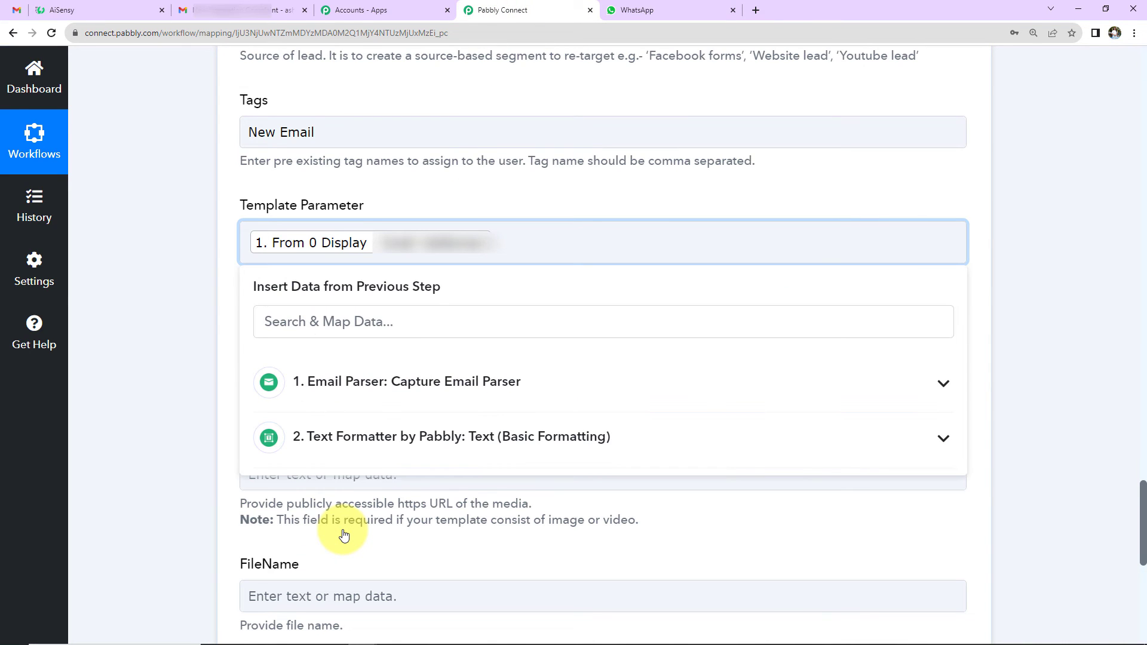
pyautogui.click(417, 405)
pyautogui.click(399, 571)
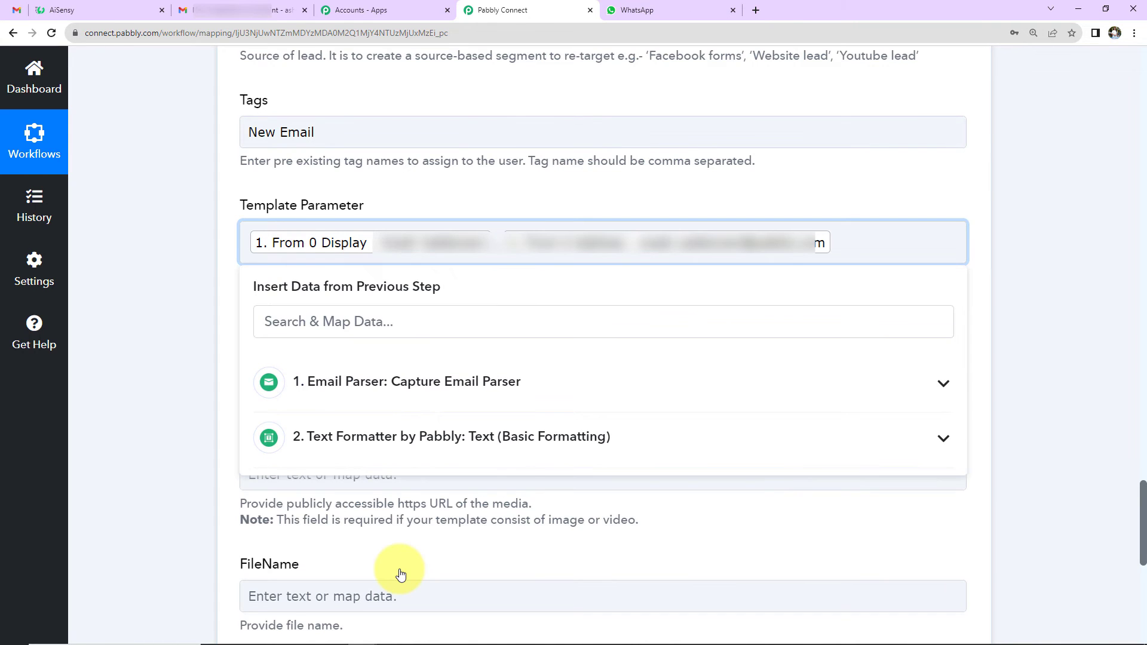
# Add the email Subject and Body Text to Template Parameter, comma separated.
pyautogui.click(315, 377)
pyautogui.scroll(-2, 353, 456)
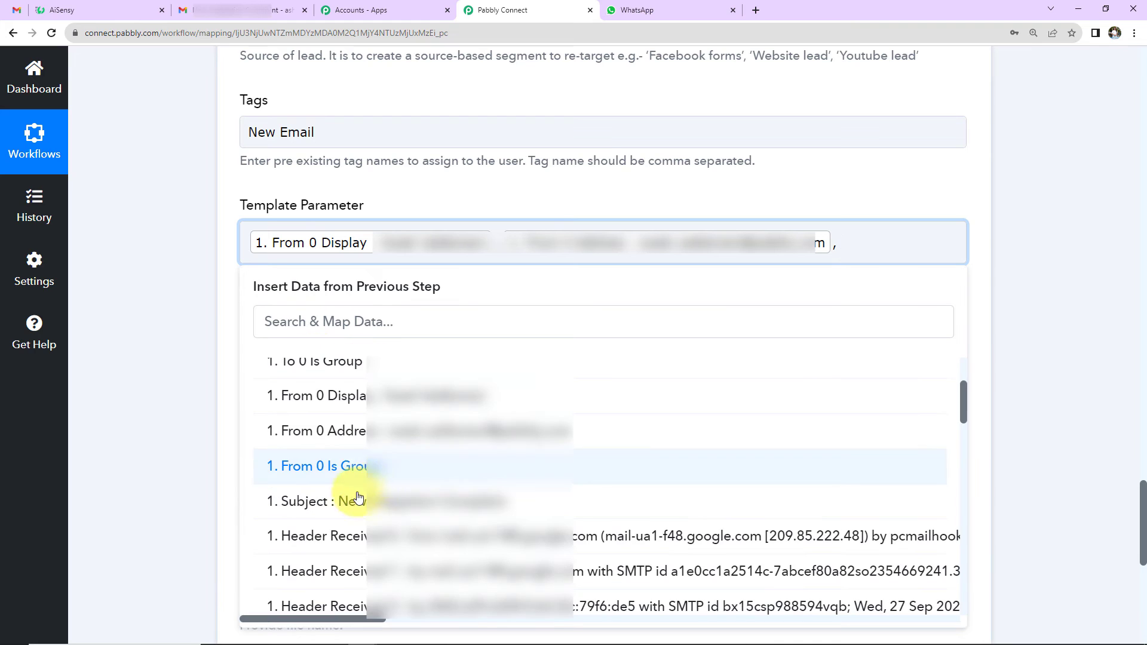
pyautogui.click(329, 502)
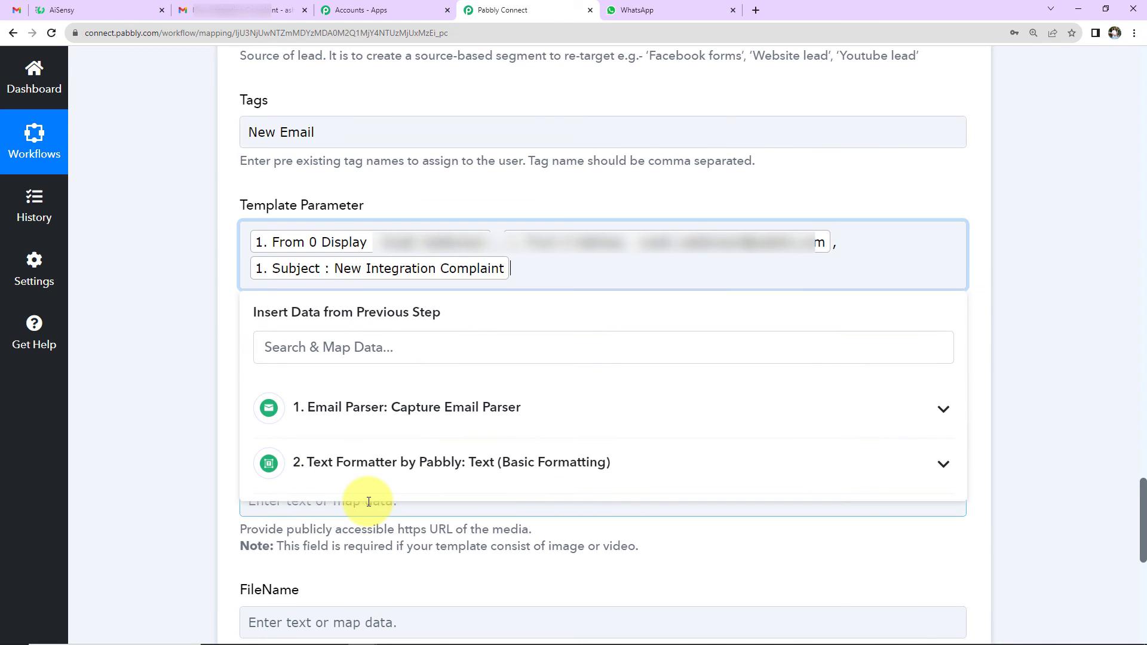
pyautogui.write(',')
pyautogui.click(410, 418)
pyautogui.scroll(-5, 418, 466)
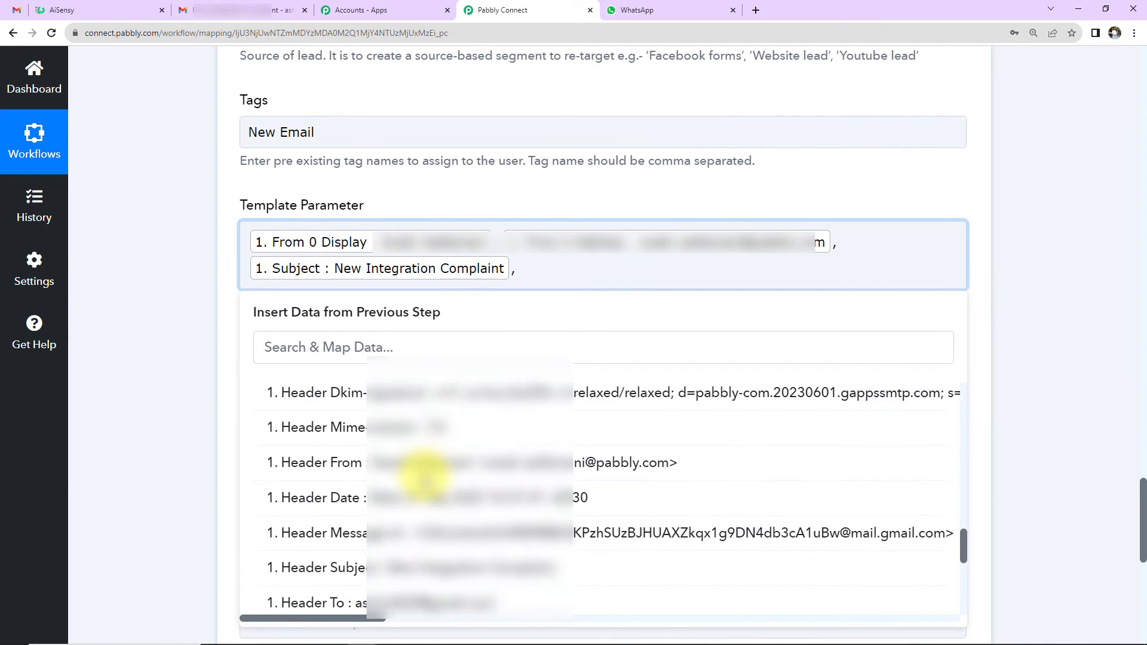
pyautogui.scroll(-3, 424, 478)
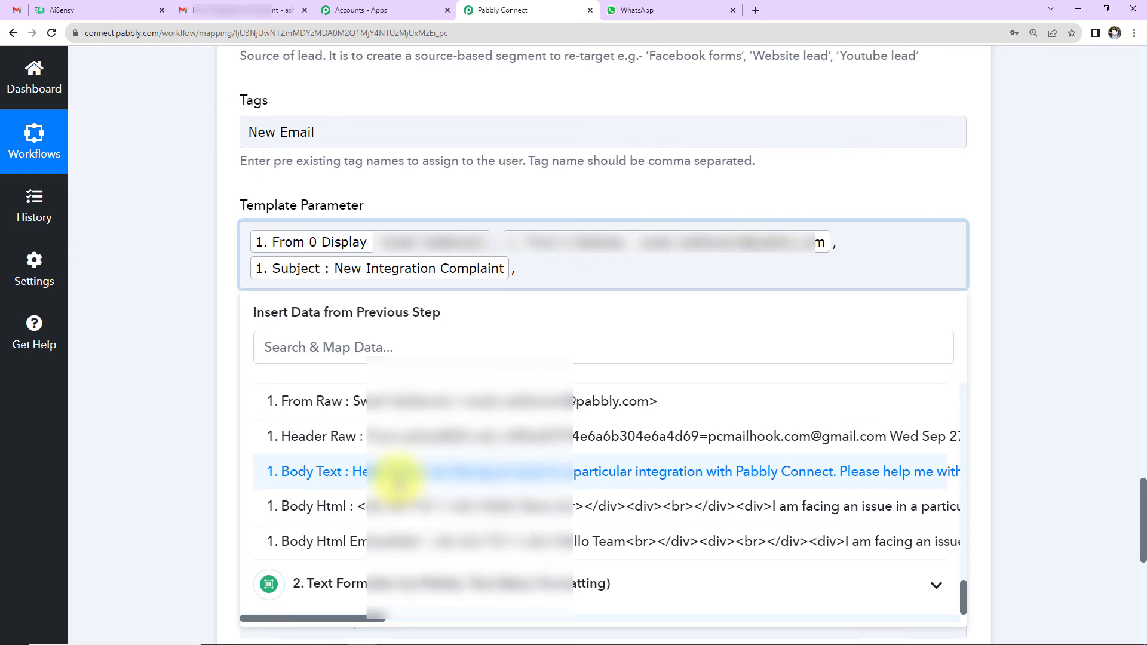
pyautogui.click(401, 473)
pyautogui.scroll(-2, 327, 371)
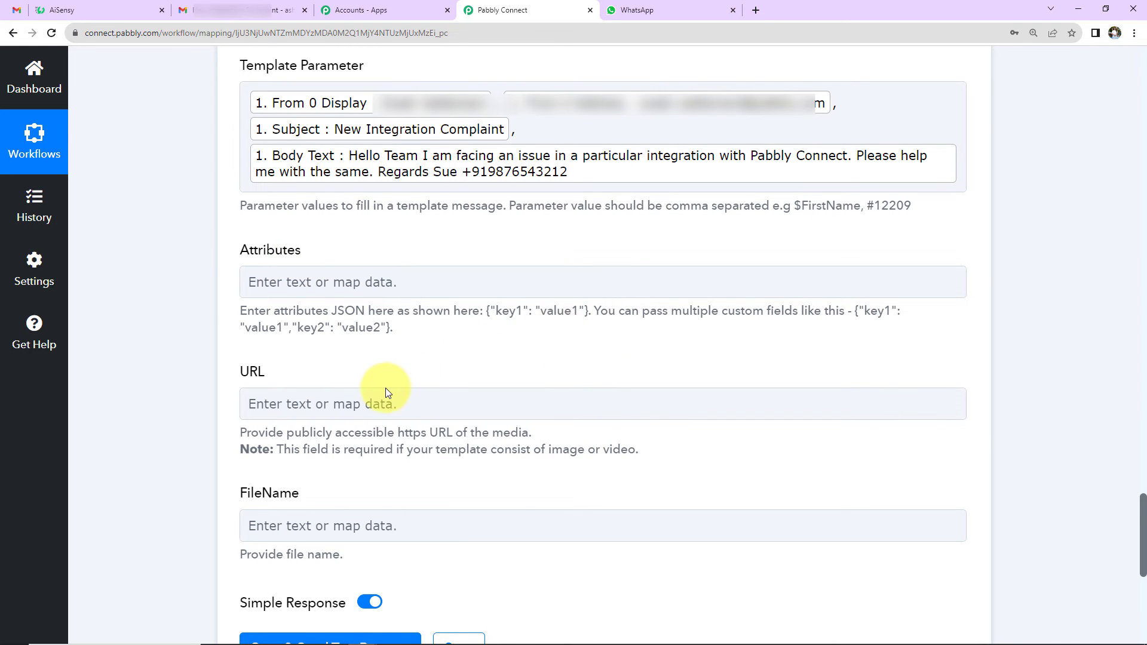
# Save the AiSensy step and send a test request, getting a submitted message id.
pyautogui.scroll(-2, 385, 388)
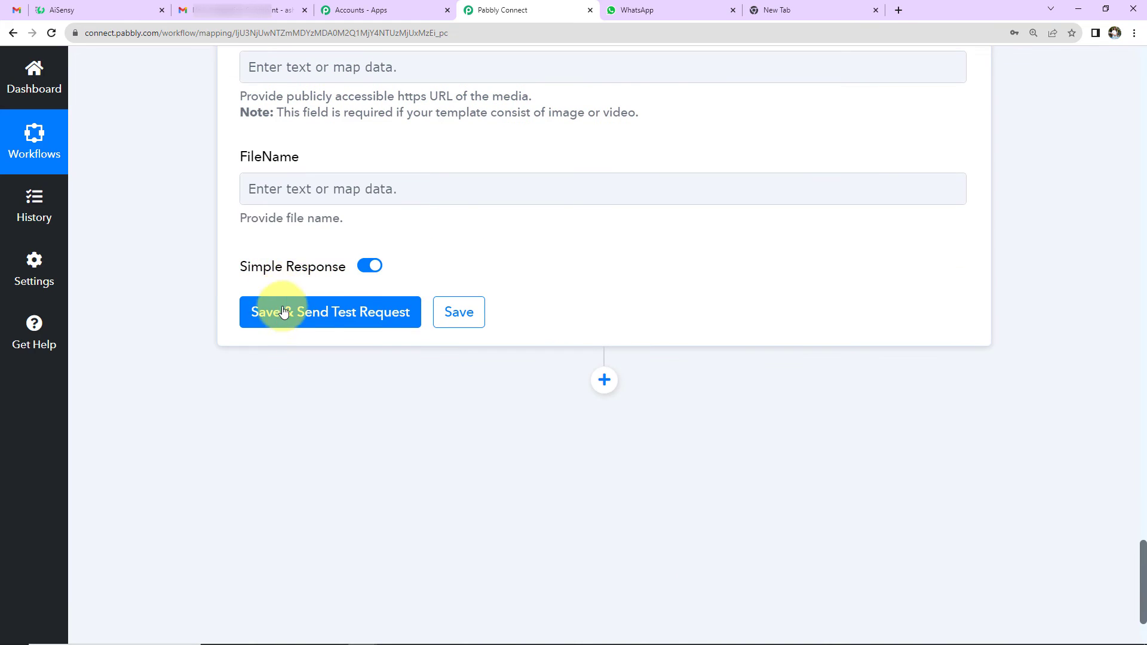
pyautogui.click(274, 311)
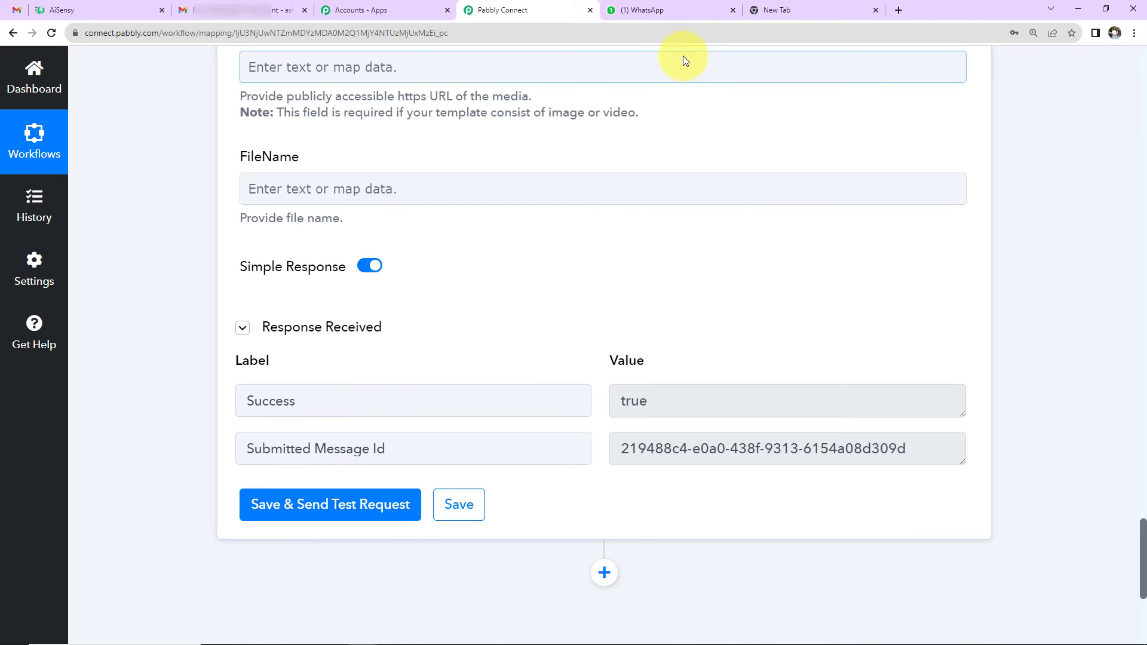
# View the Email Received message in WhatsApp Web, then return to the Gmail draft.
pyautogui.click(678, 8)
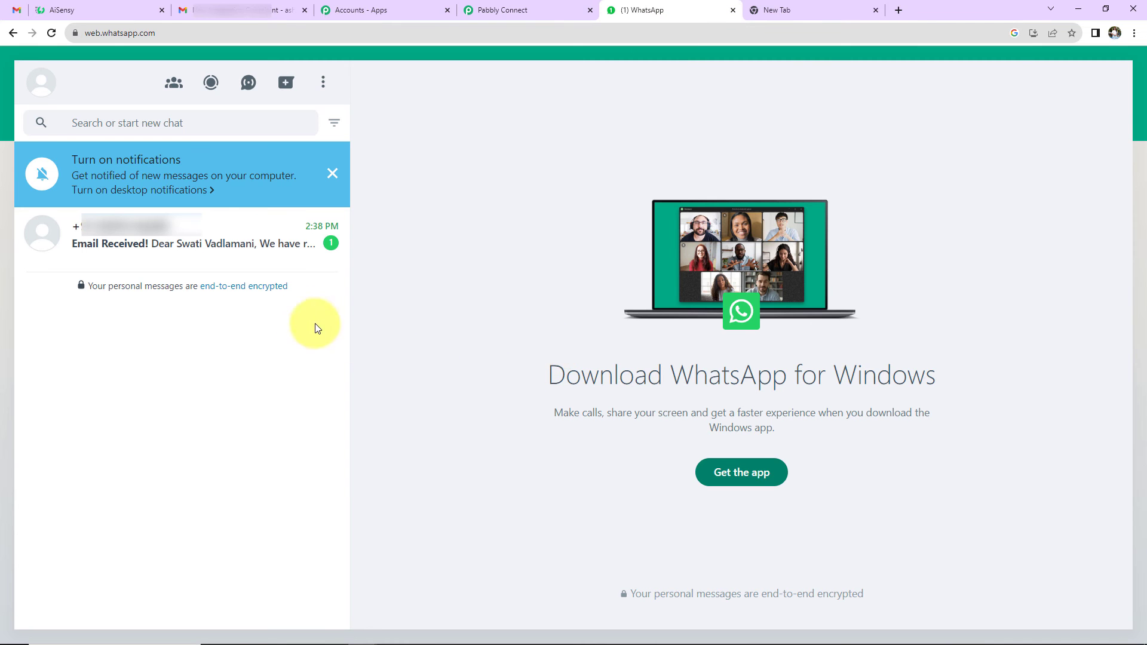
pyautogui.click(233, 243)
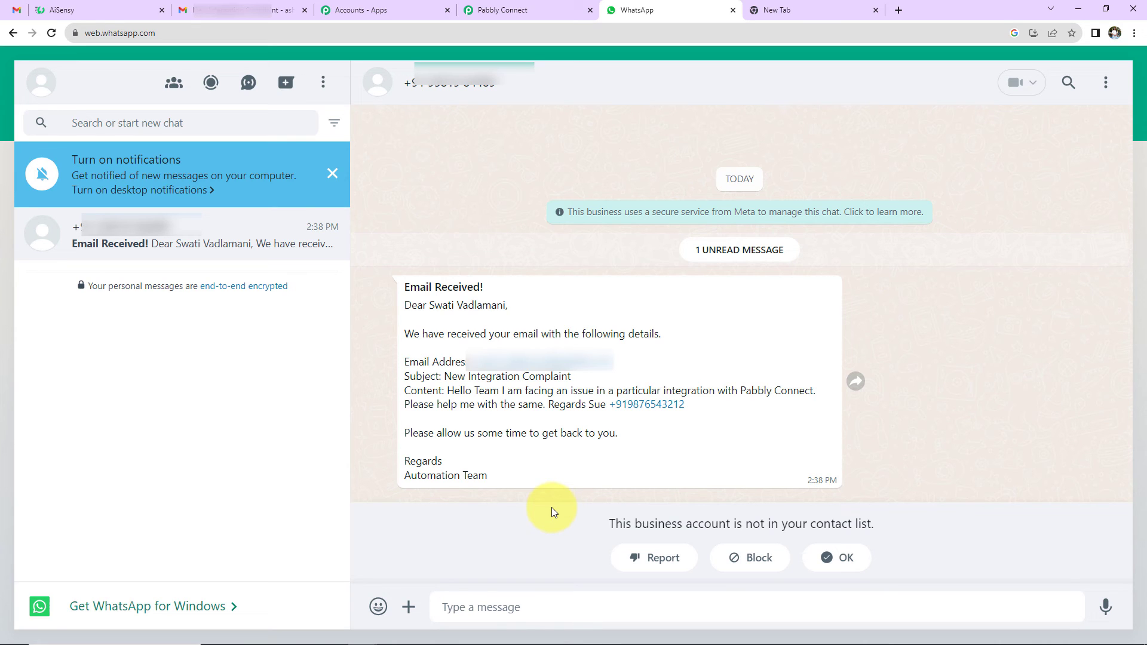
pyautogui.hotkey('ctrl', '1')
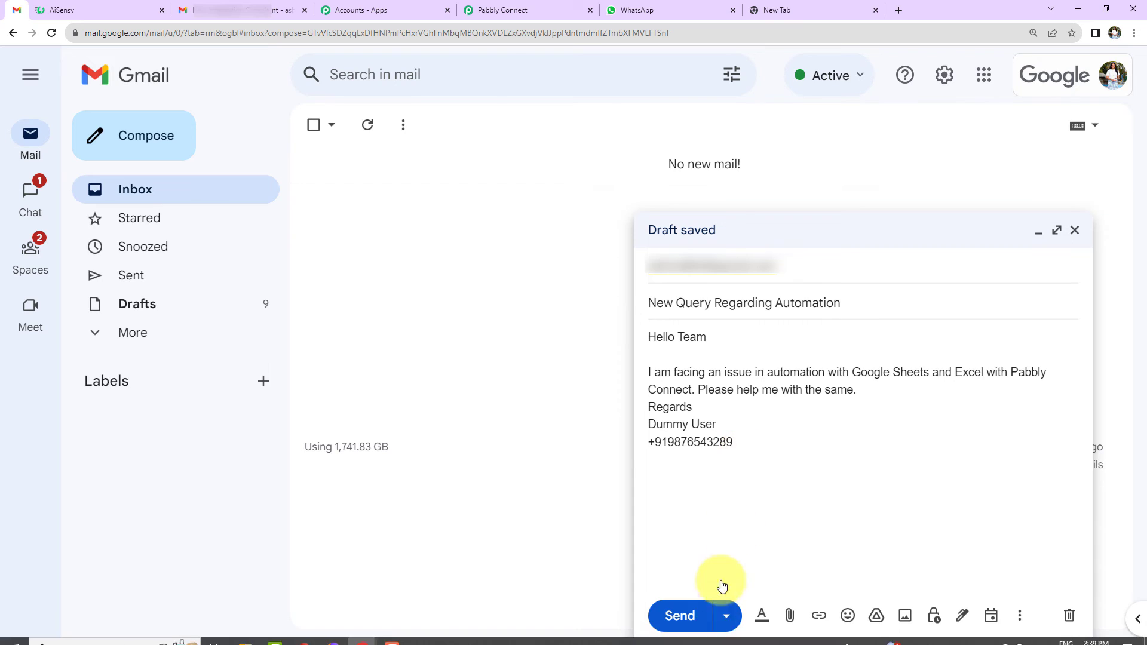
# Send the 'New Query Regarding Automation' test email and check WhatsApp for it.
pyautogui.click(681, 614)
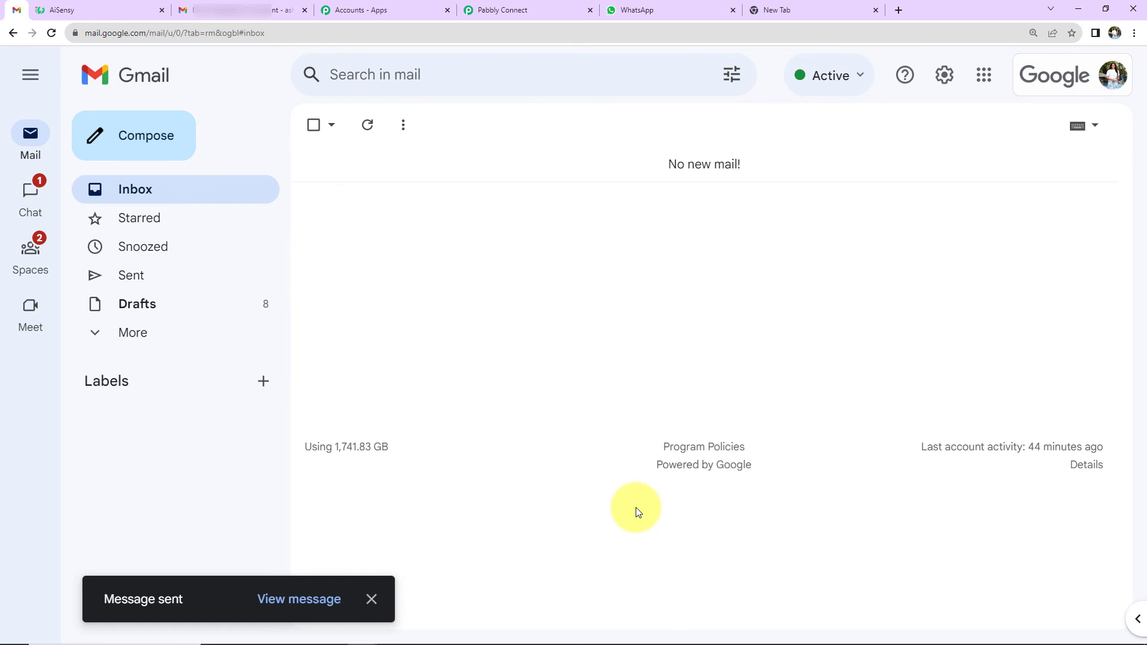
pyautogui.click(637, 10)
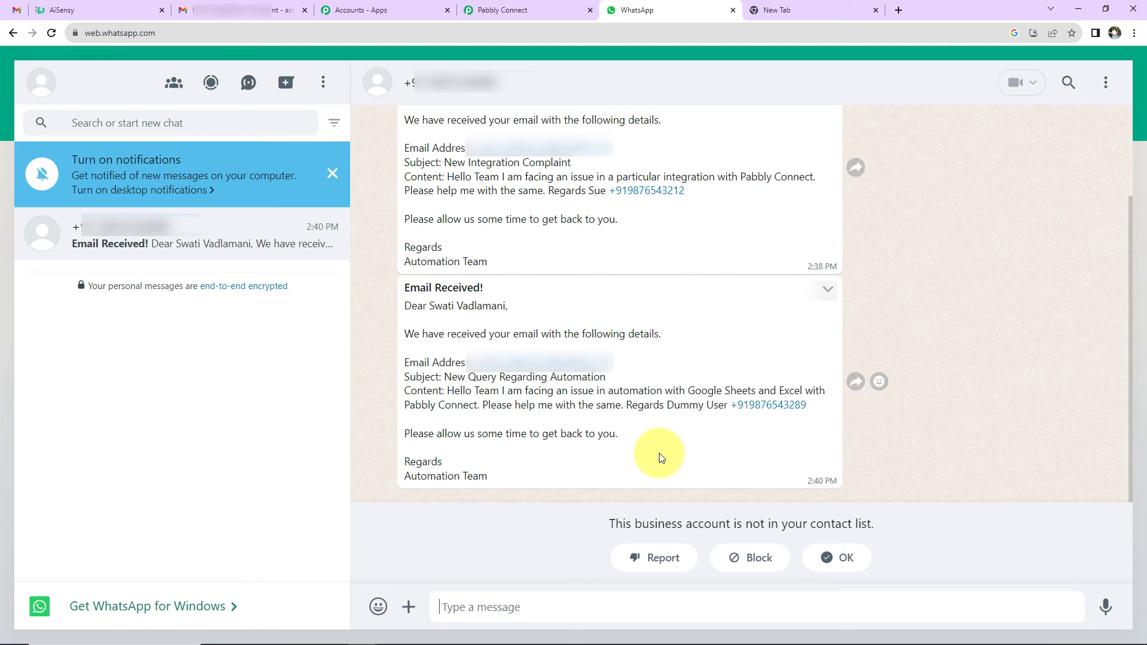
# Go back to the Pabbly Connect workflow and scroll to its top.
pyautogui.click(551, 7)
pyautogui.scroll(3, 1086, 509)
# Collapse the Email Parser, Text Formatter and AiSensy Send Template Message steps into compact cards.
pyautogui.scroll(15, 1085, 508)
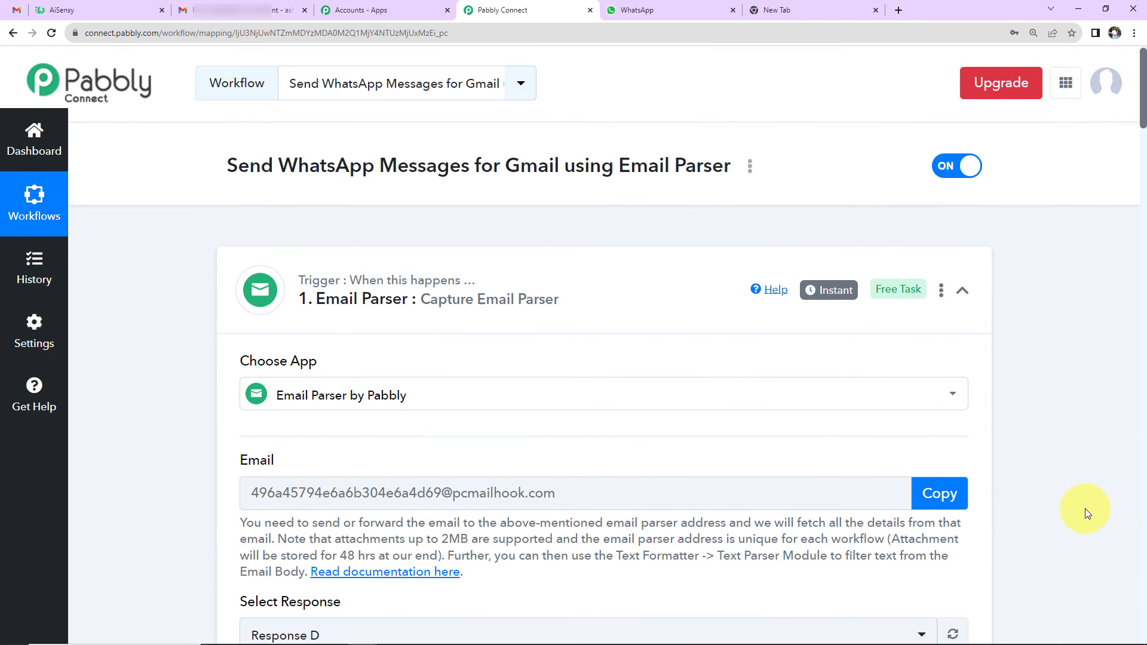
pyautogui.click(963, 294)
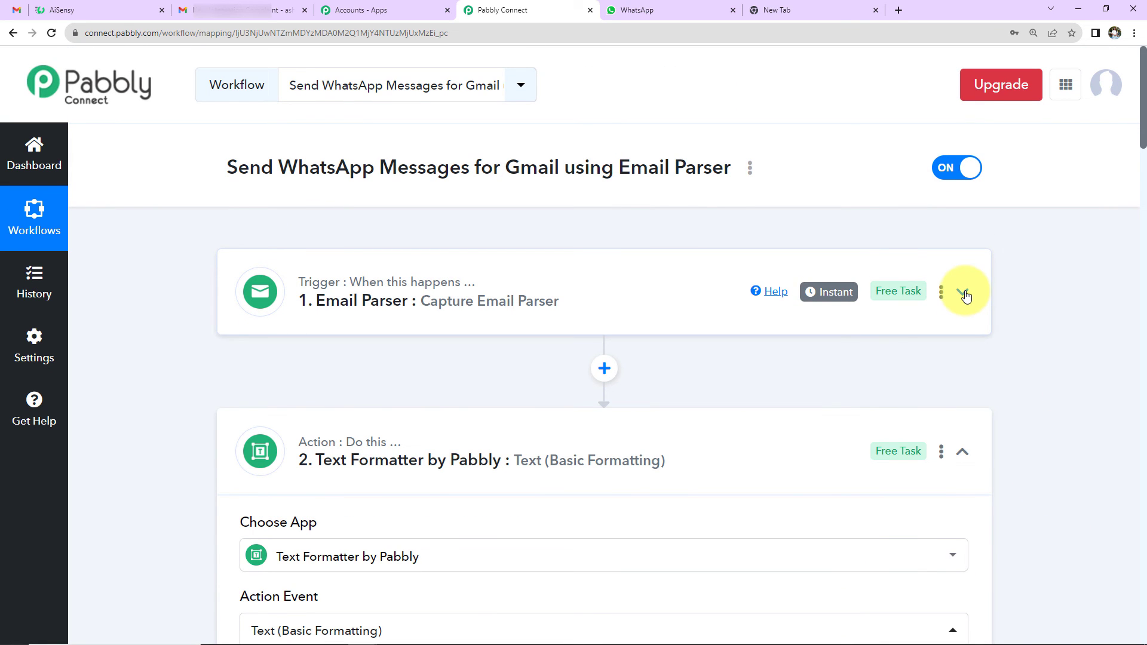
pyautogui.click(963, 454)
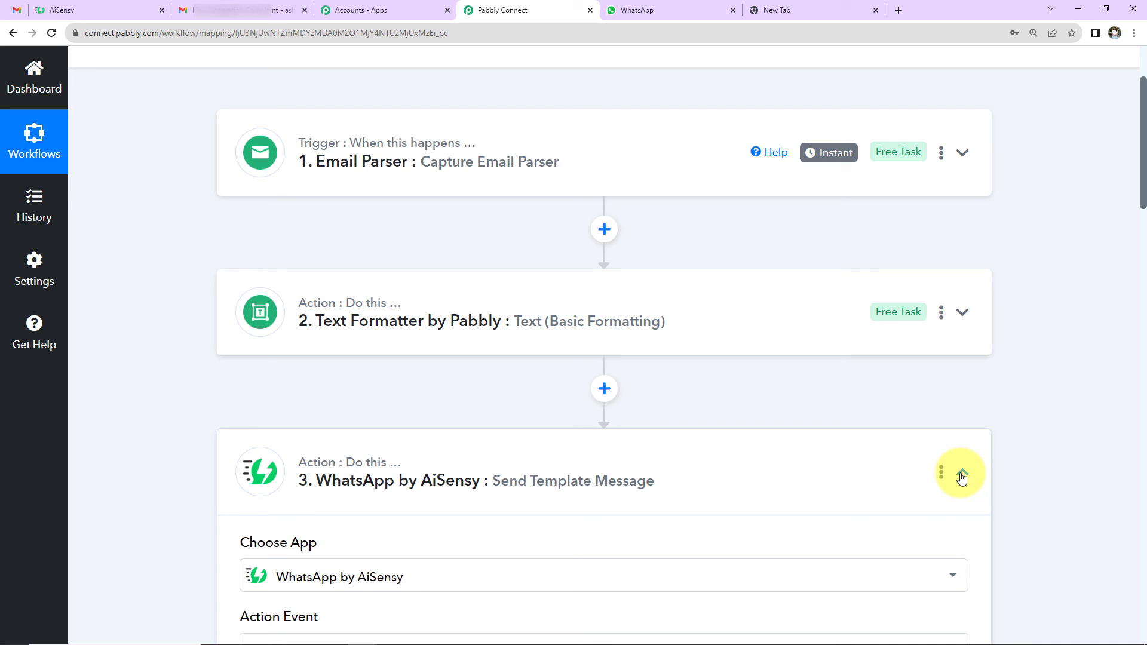
pyautogui.click(961, 475)
pyautogui.scroll(3, 1040, 510)
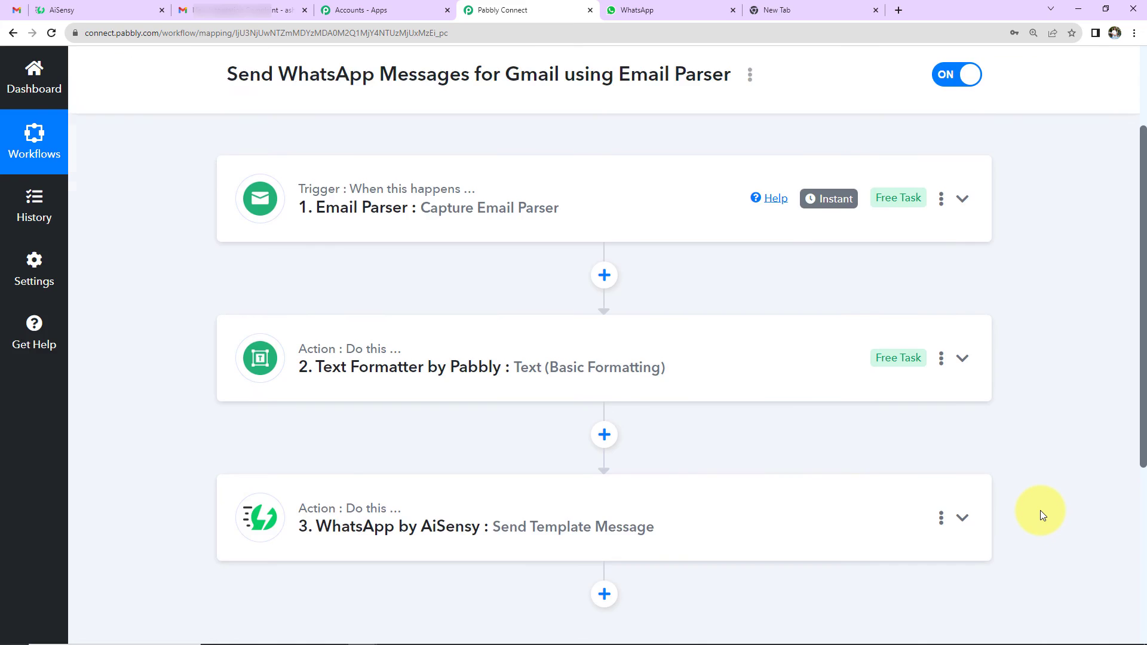